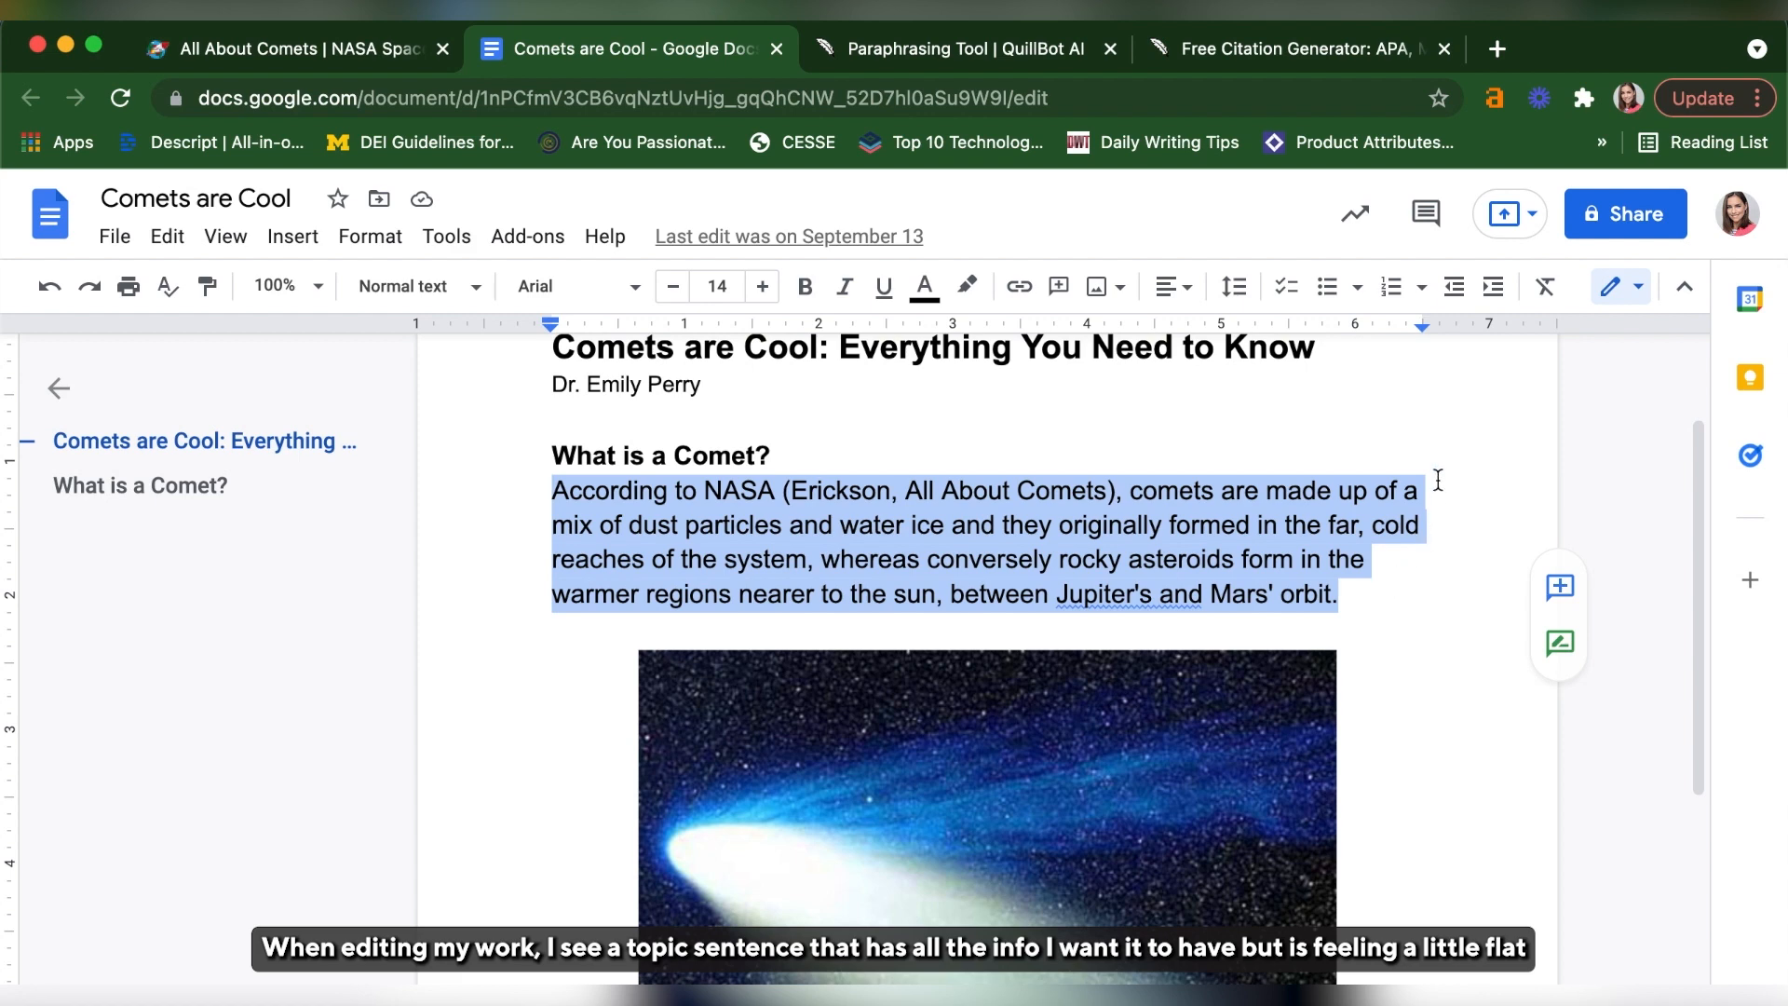
# Step: Switch to QuillBot, paraphrase the copied comet paragraph in Formal mode, and raise the synonym level by one notch
pyautogui.click(851, 54)
pyautogui.click(531, 429)
pyautogui.write("According to NASA (Erickson, All About Comets), comets are made up of a mix of dust particles and water ice and they originally formed in the far, cold reaches of the system, whereas conversely rocky asteroids form in the warmer regions nearer to the sun, between Jupiter's and Mars' orbit.")
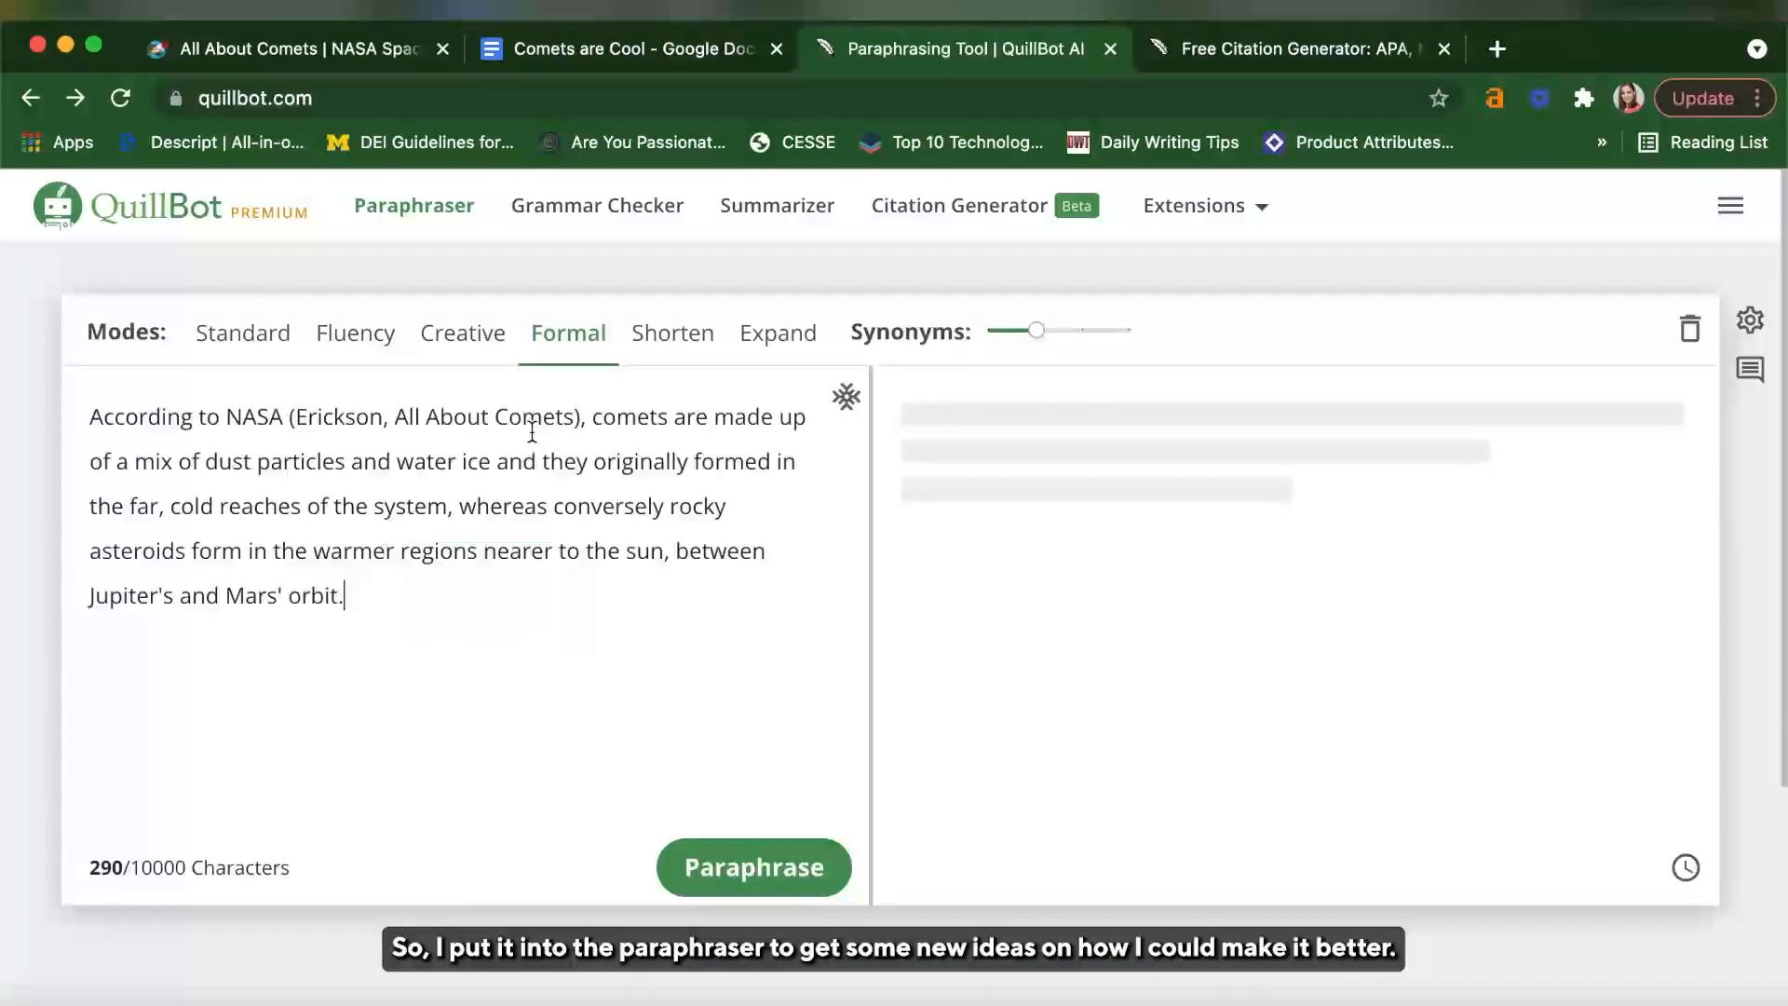
pyautogui.click(783, 866)
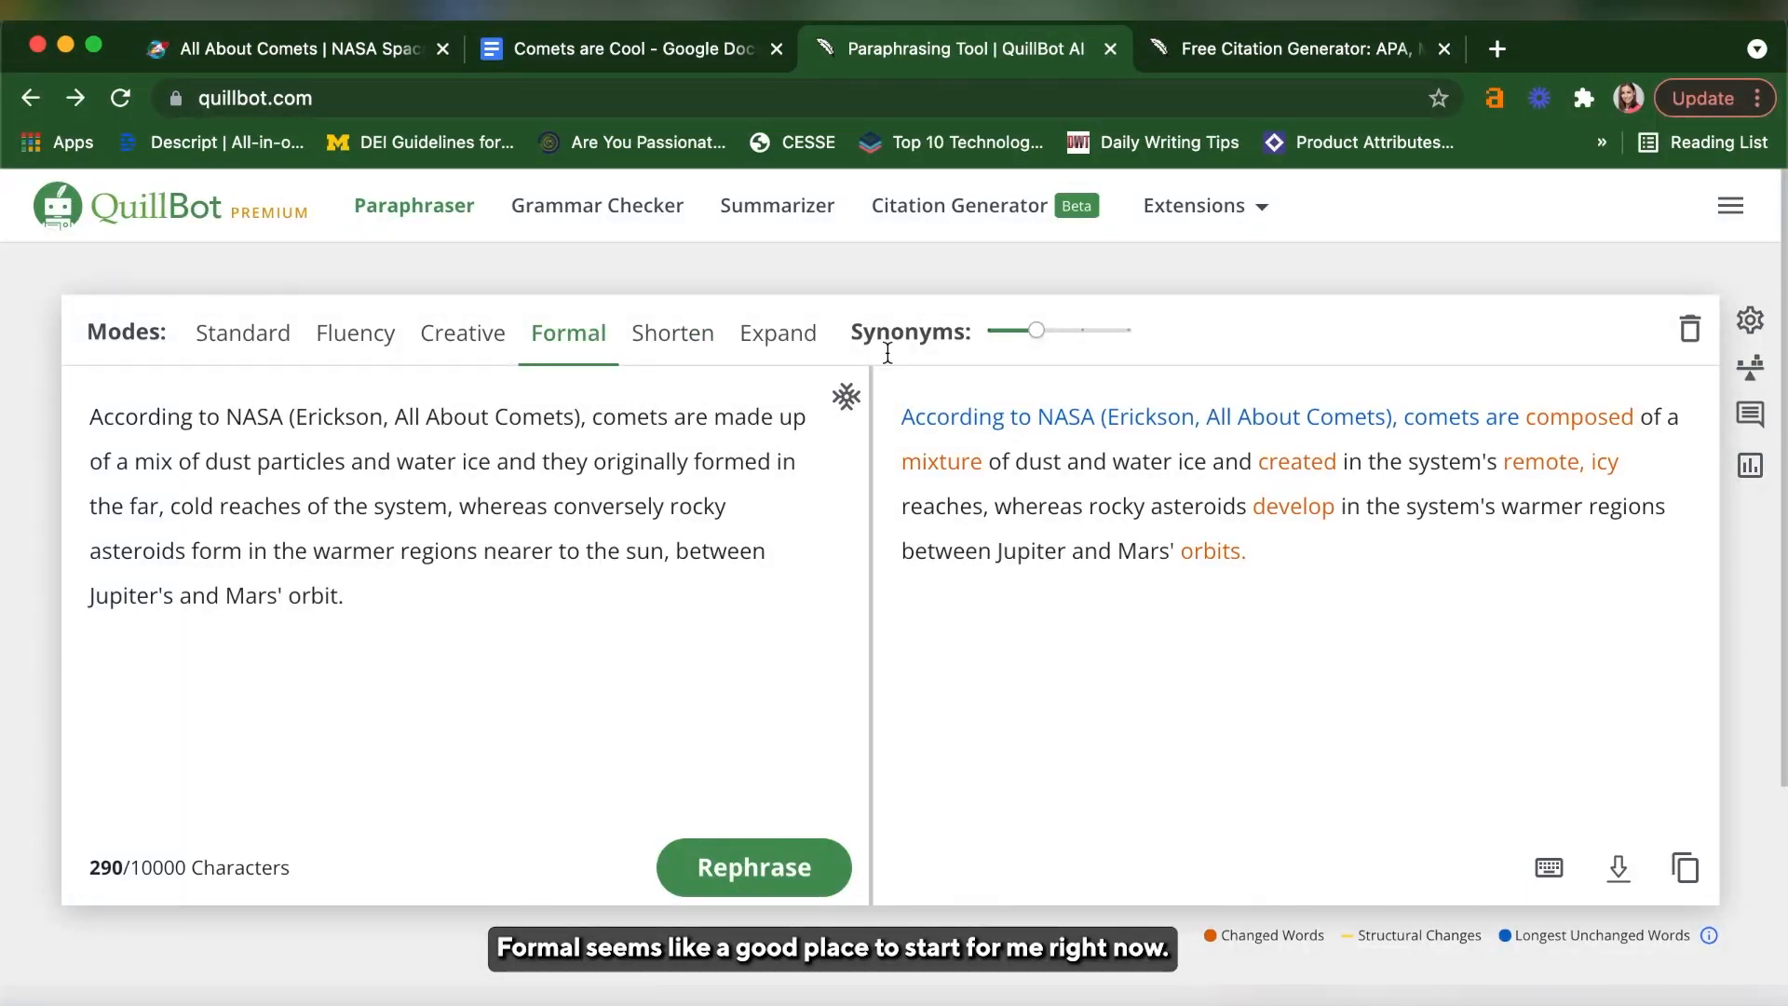
pyautogui.click(1083, 332)
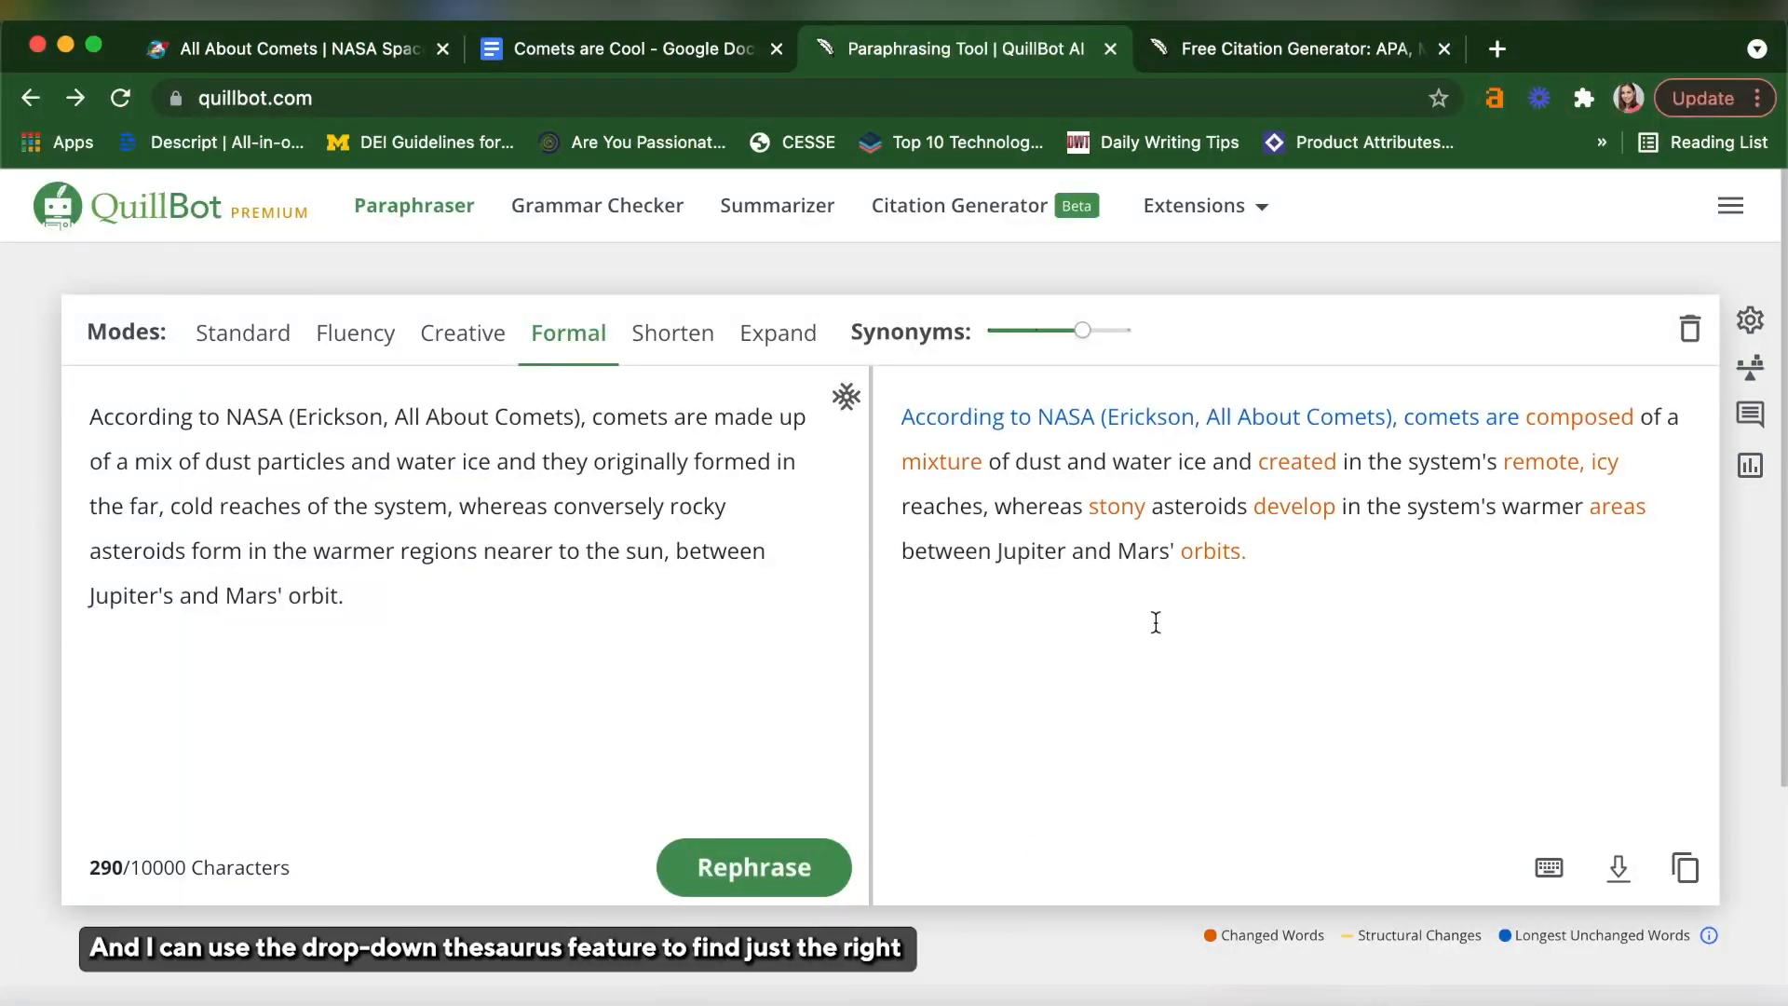
# Step: View the suggested alternatives for "orbits" in the paraphrase and check the definition of "rotations"
pyautogui.click(1198, 557)
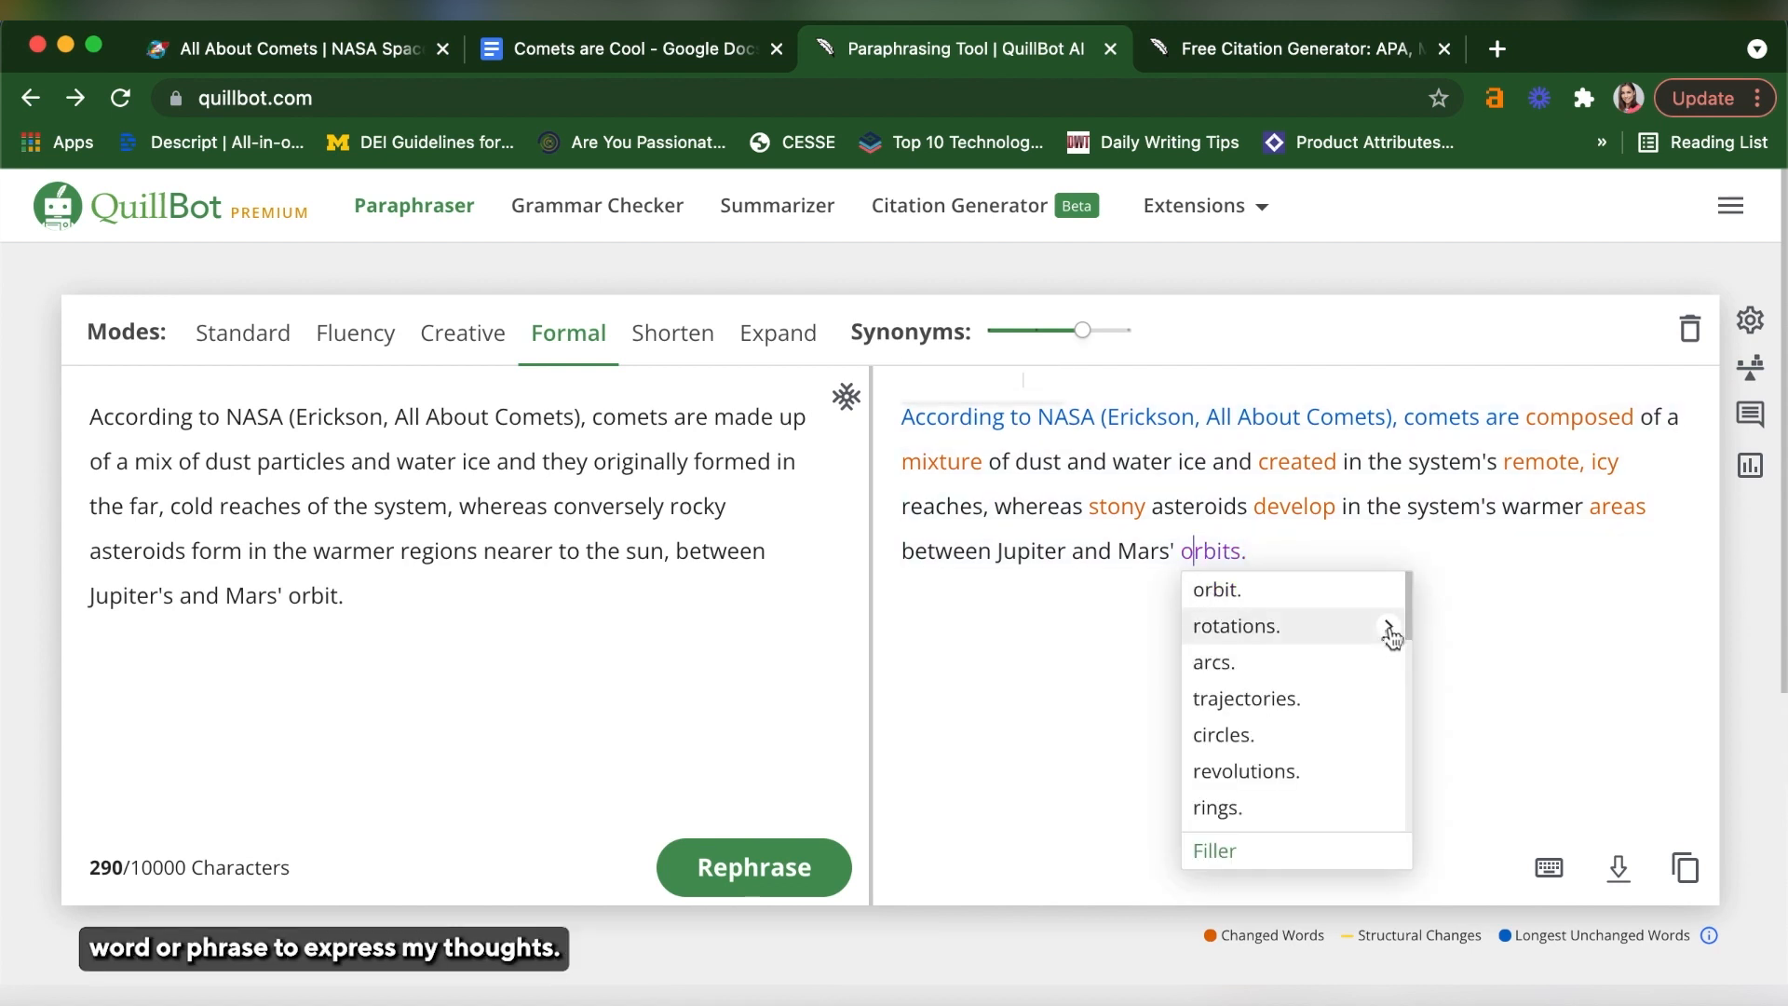
pyautogui.moveTo(1389, 631)
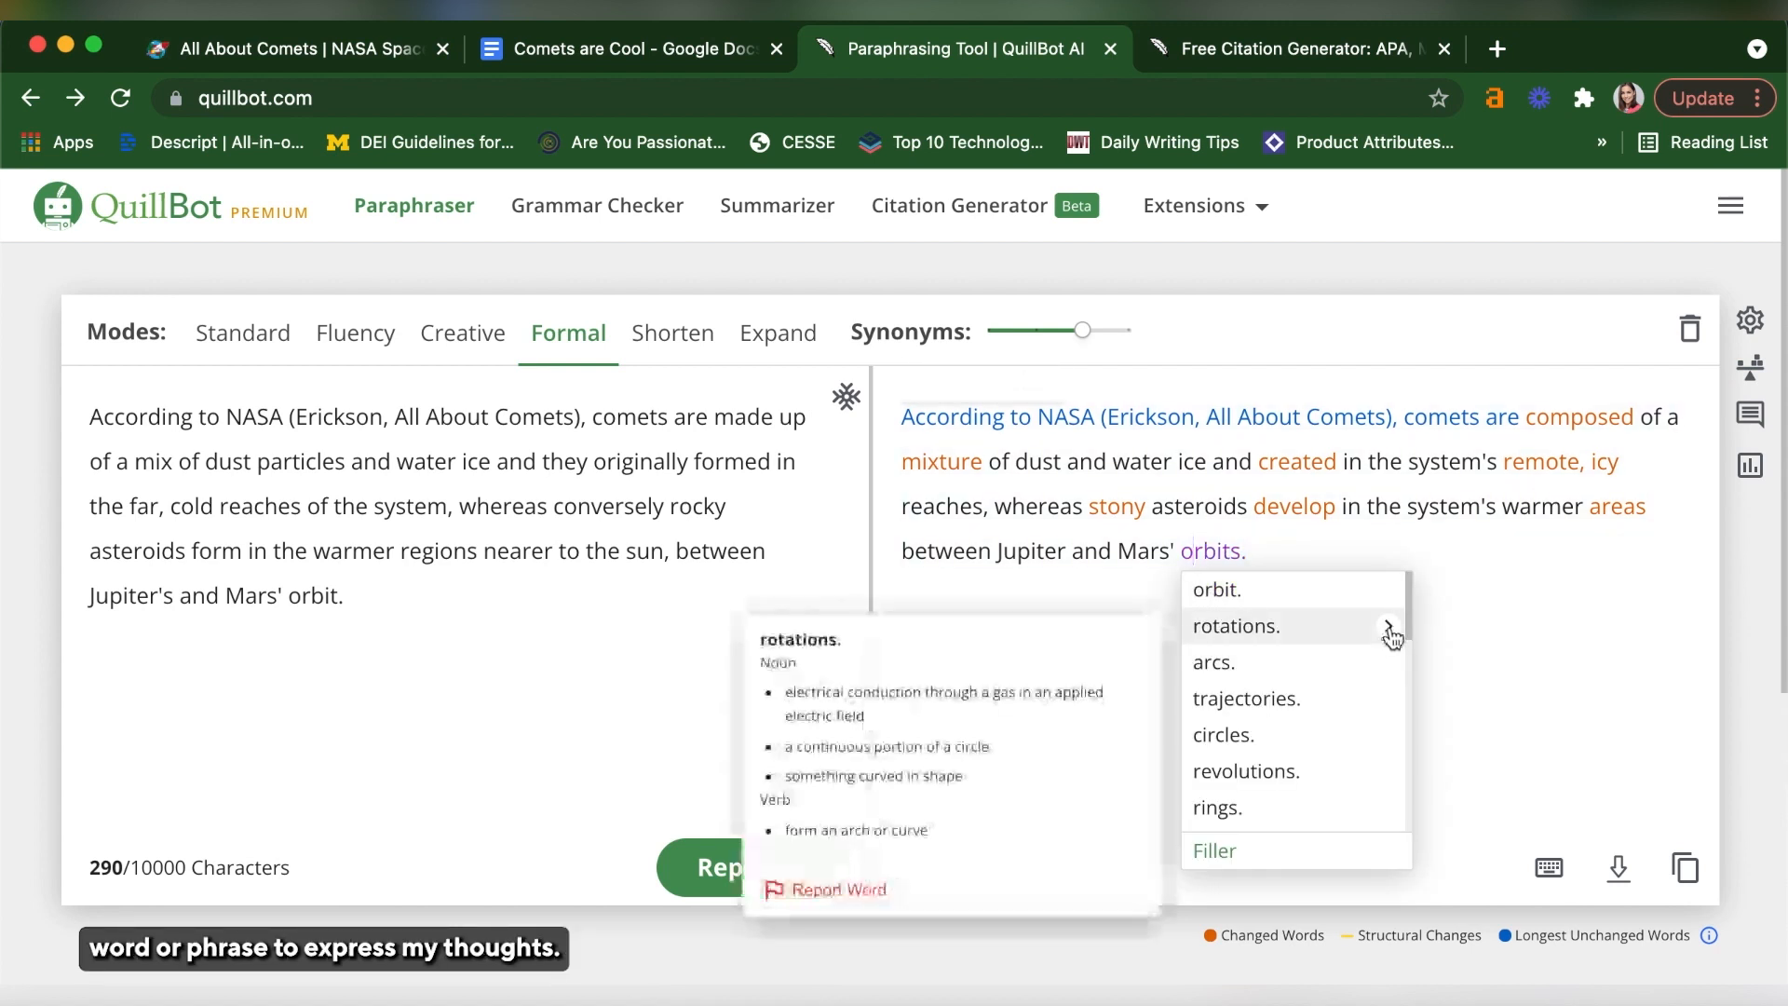
pyautogui.click(1375, 538)
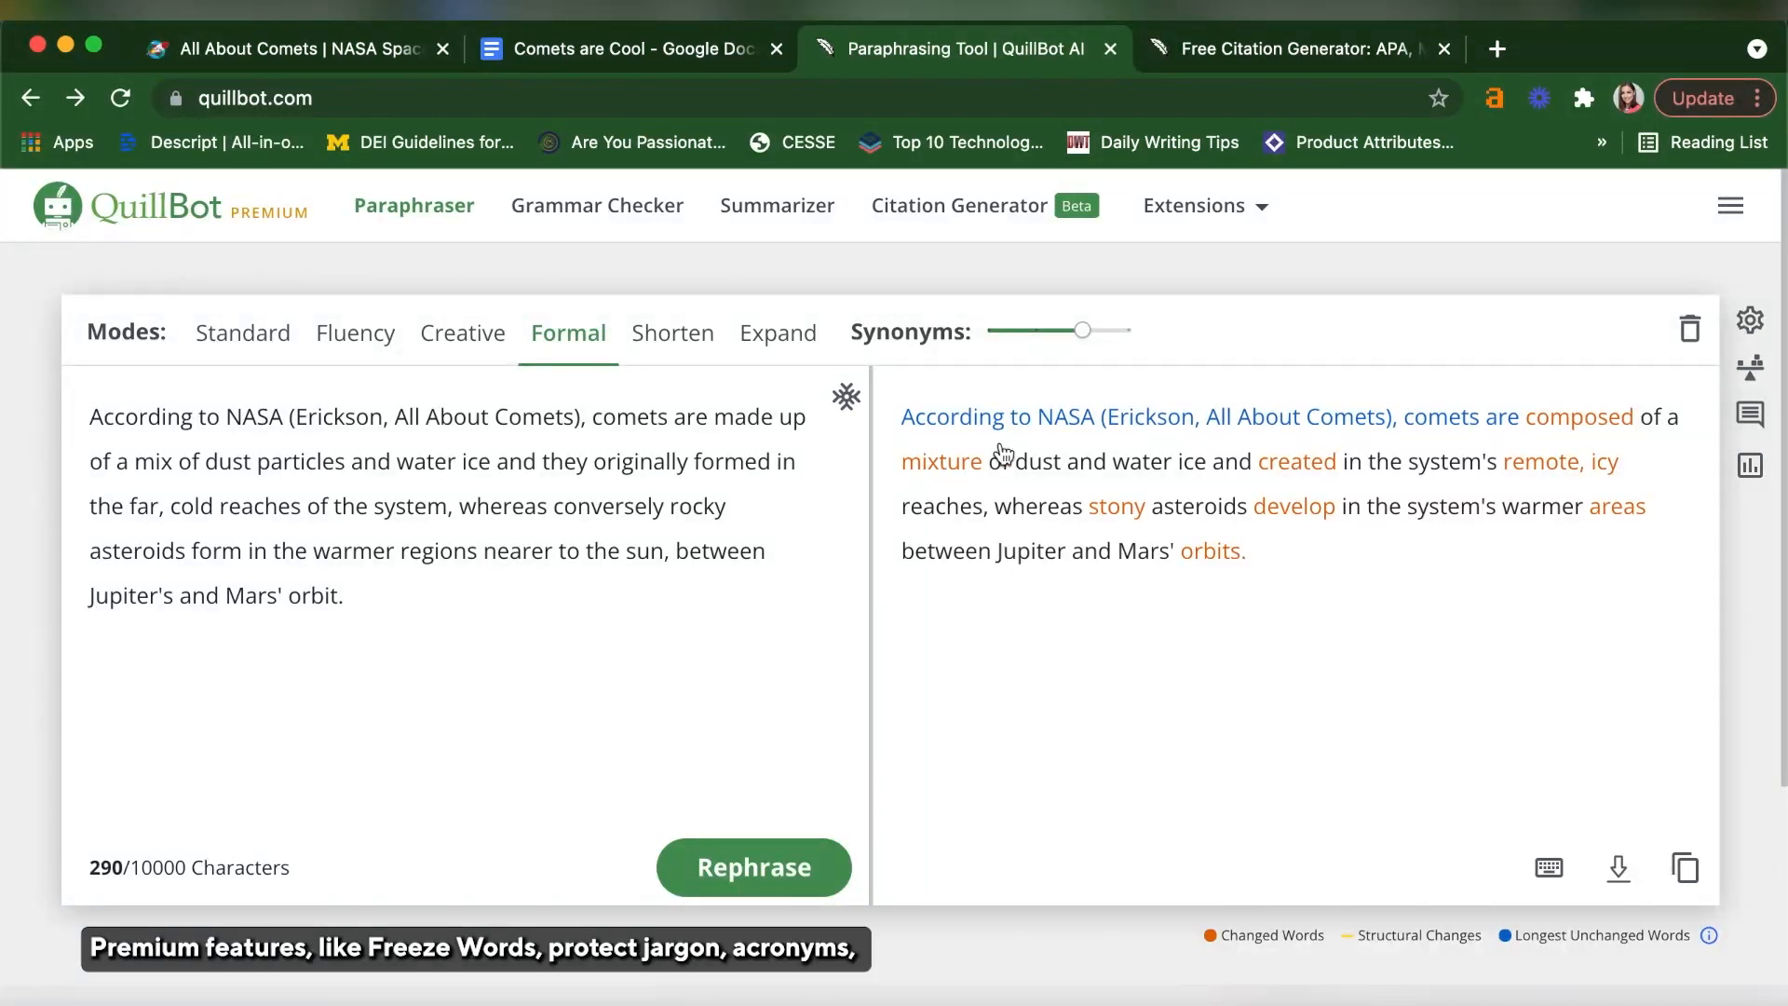
# Step: Add "NASA" to the frozen words so it is kept when paraphrasing
pyautogui.click(846, 397)
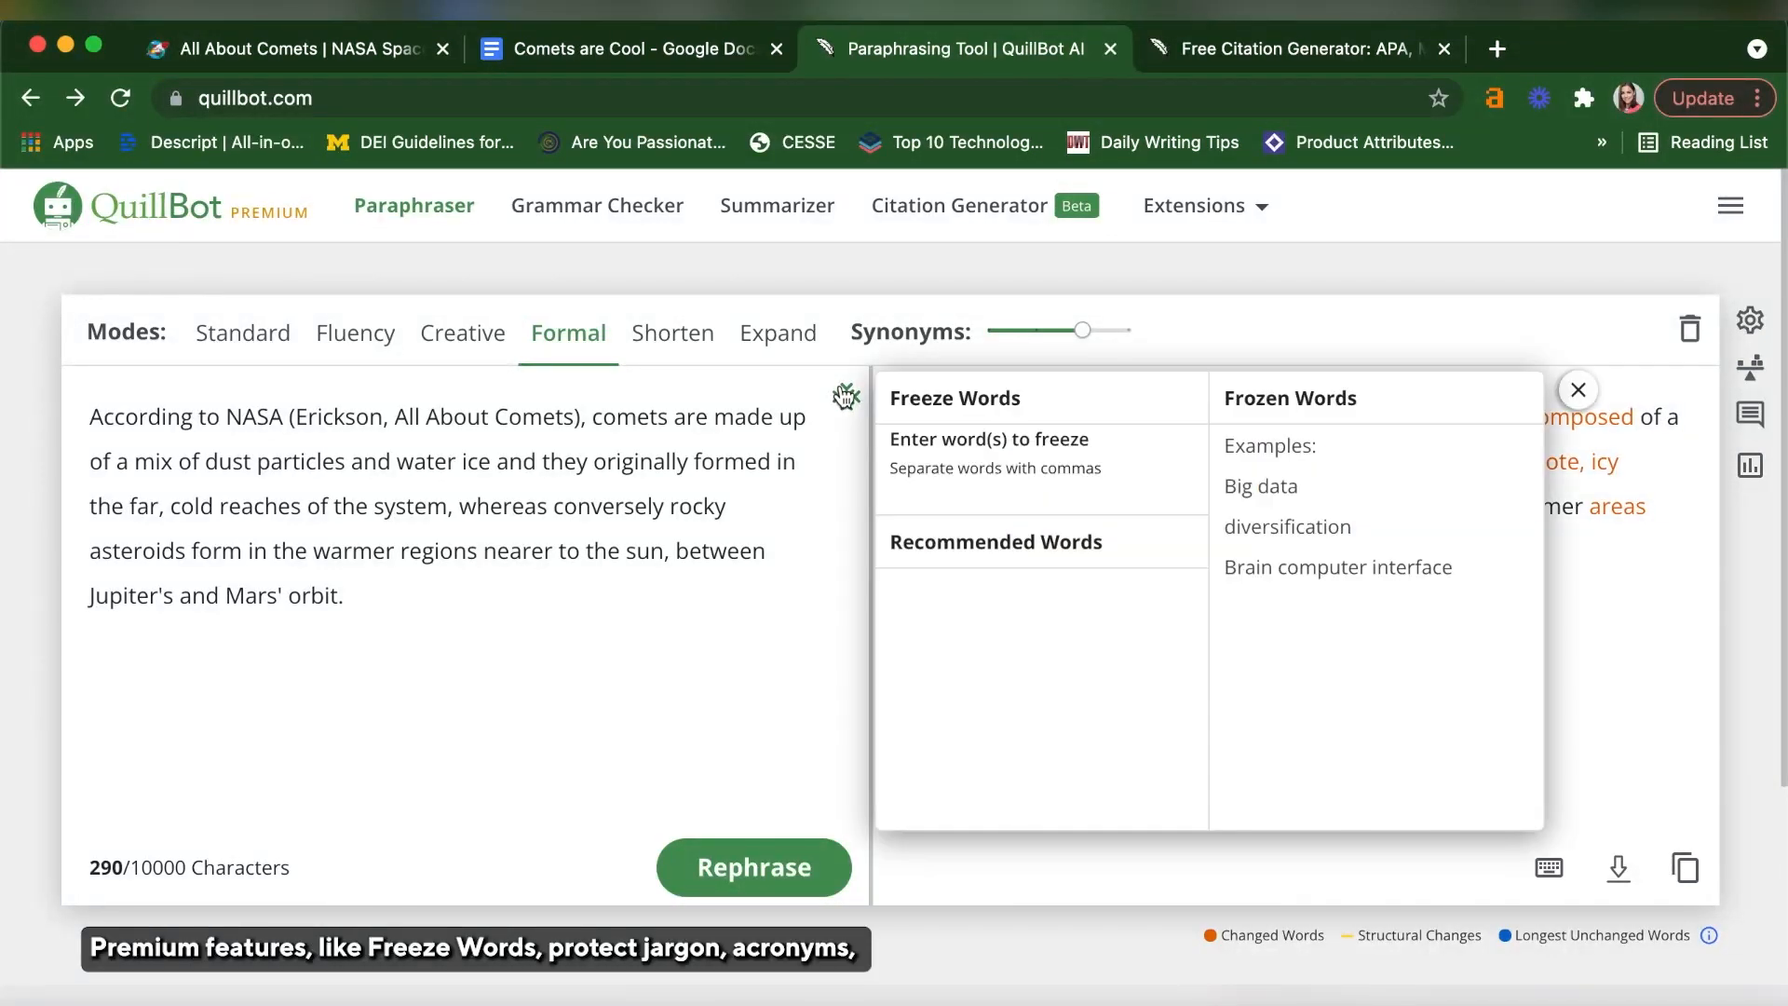
pyautogui.click(1028, 476)
pyautogui.write('NASA')
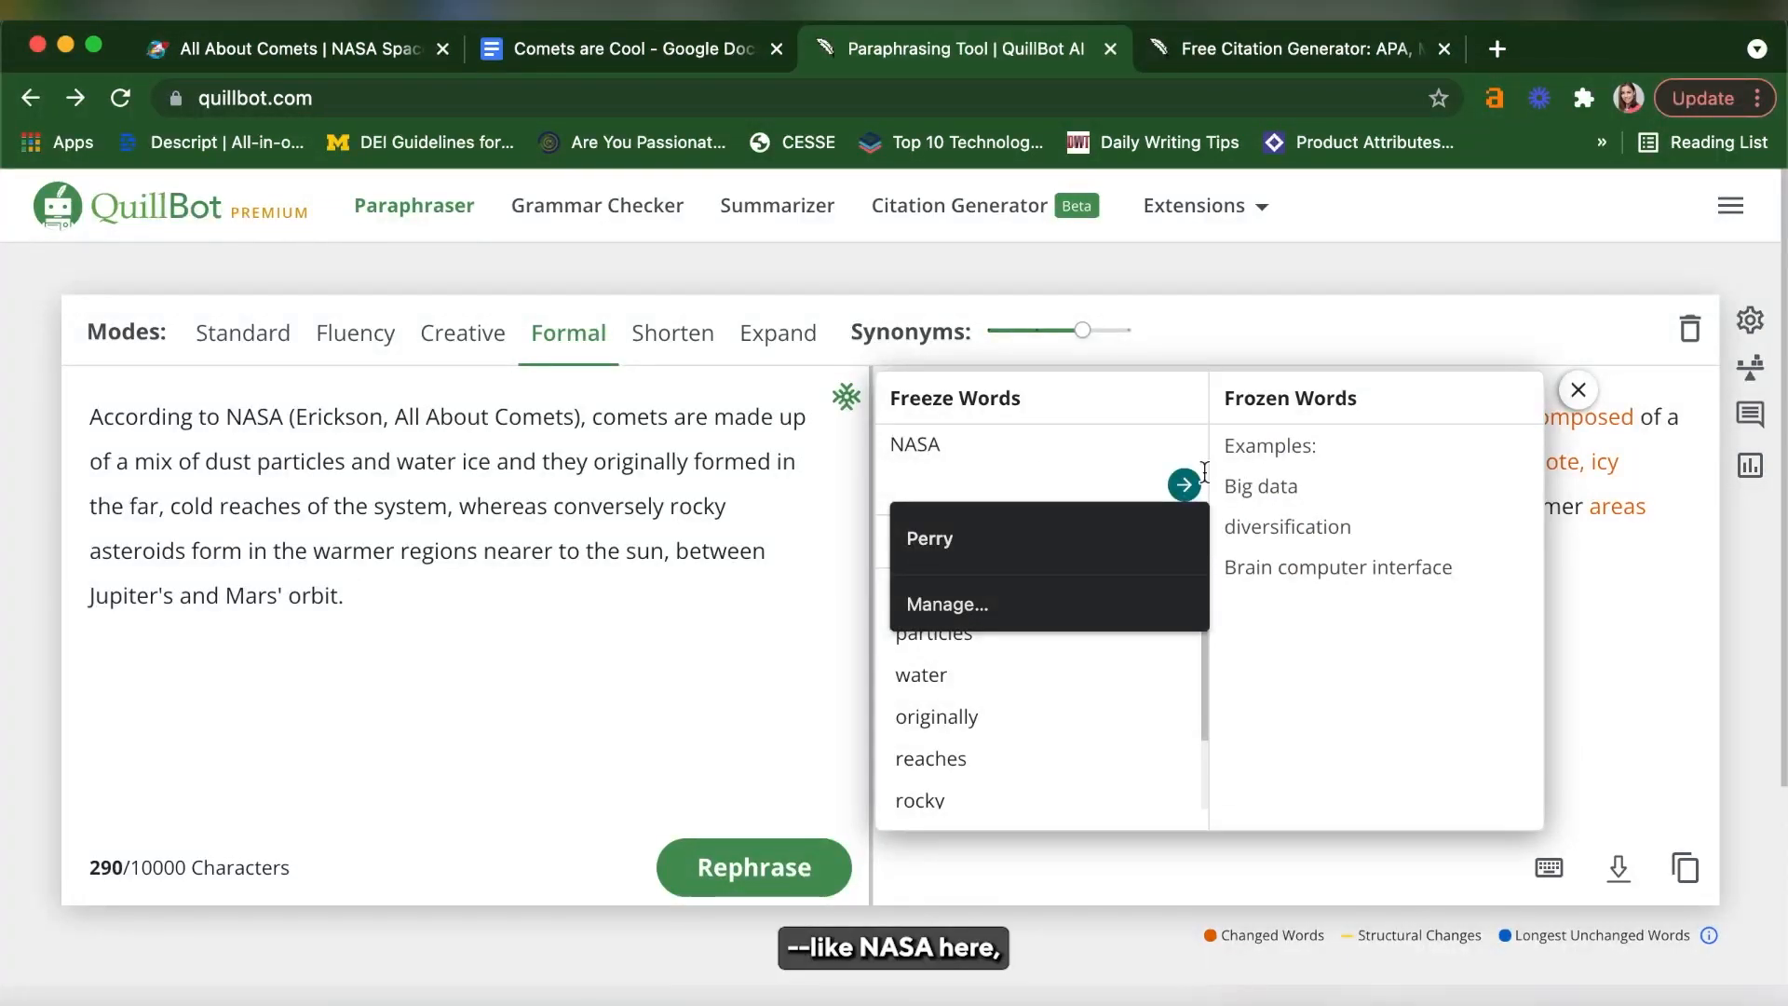
pyautogui.click(1184, 485)
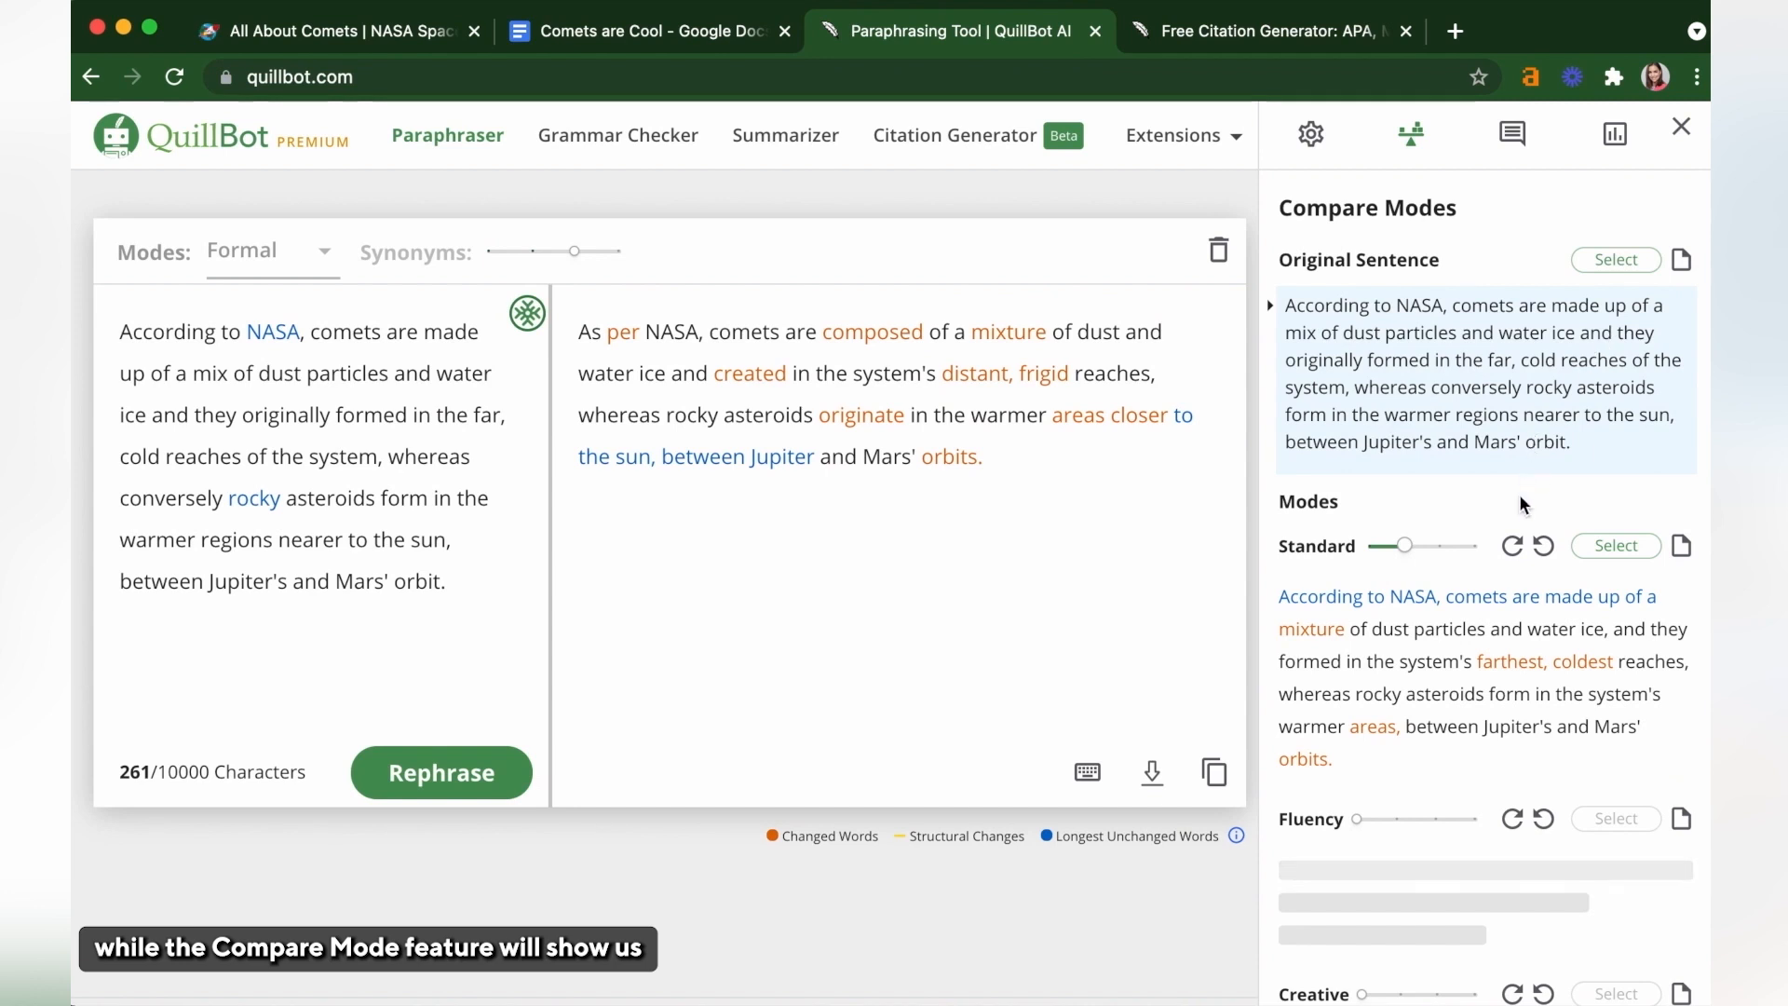
# Step: Use the Creative version from the mode comparison as output and rewrite its opening as "As per NASA,"
pyautogui.scroll(-3, 1457, 705)
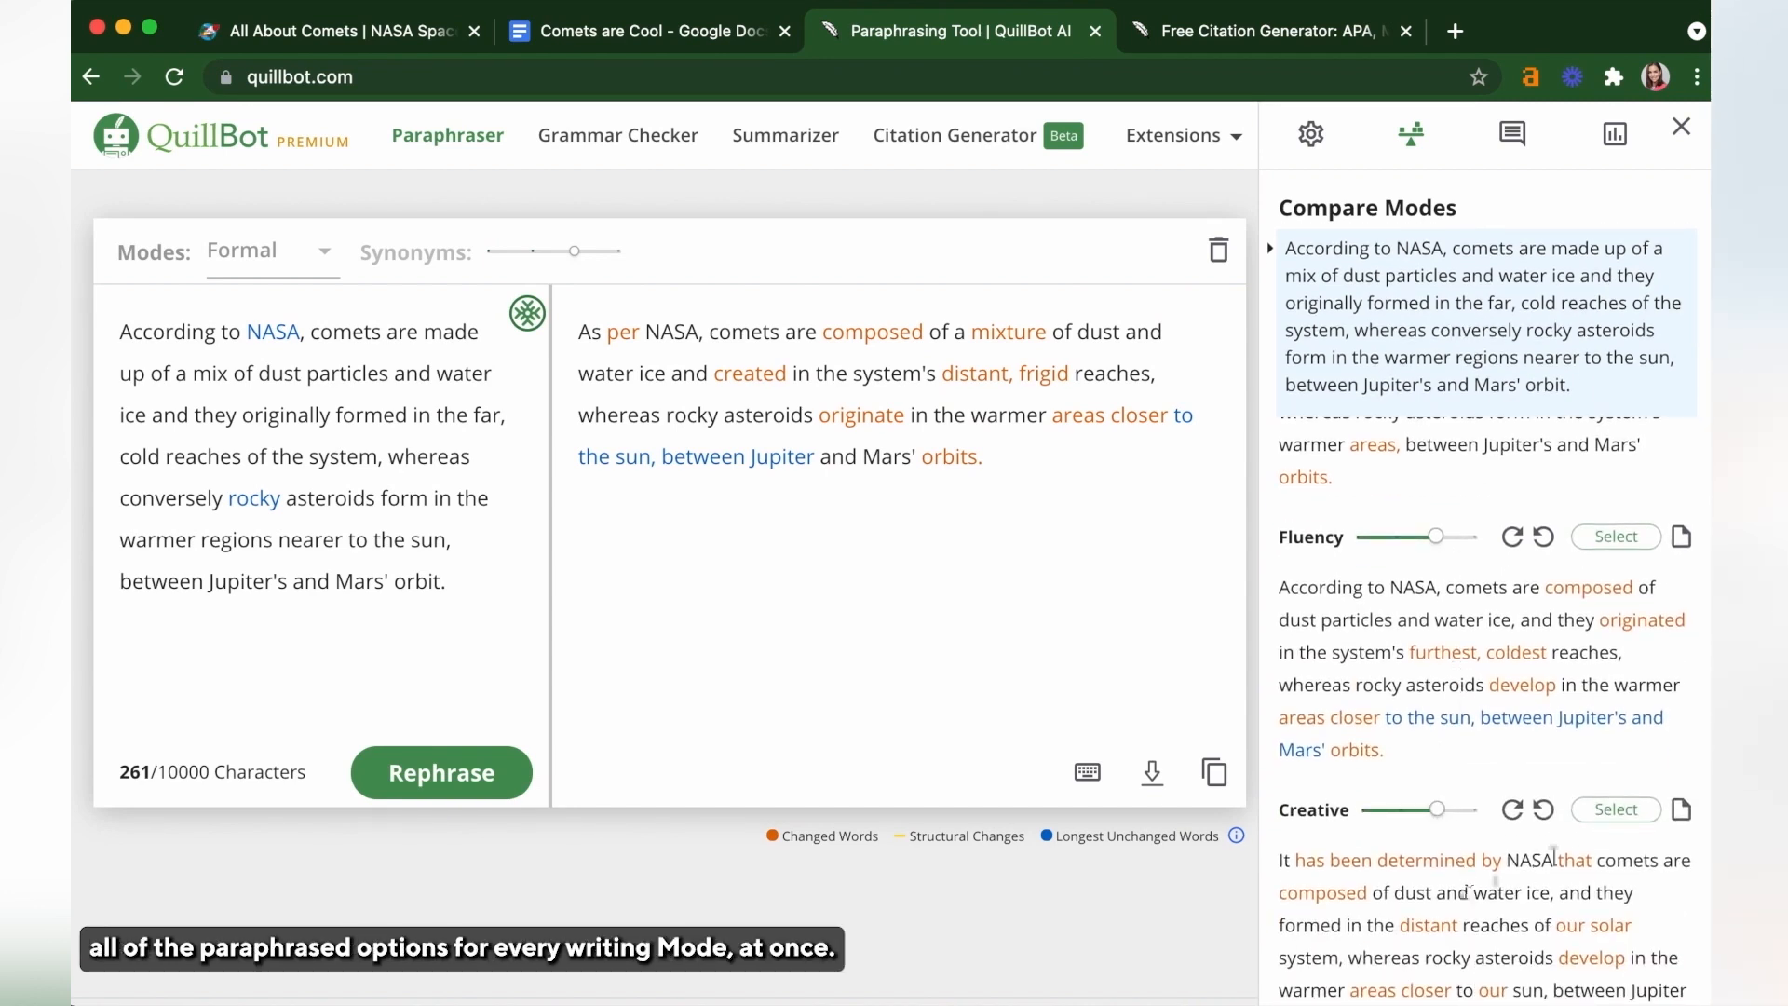
pyautogui.click(1606, 813)
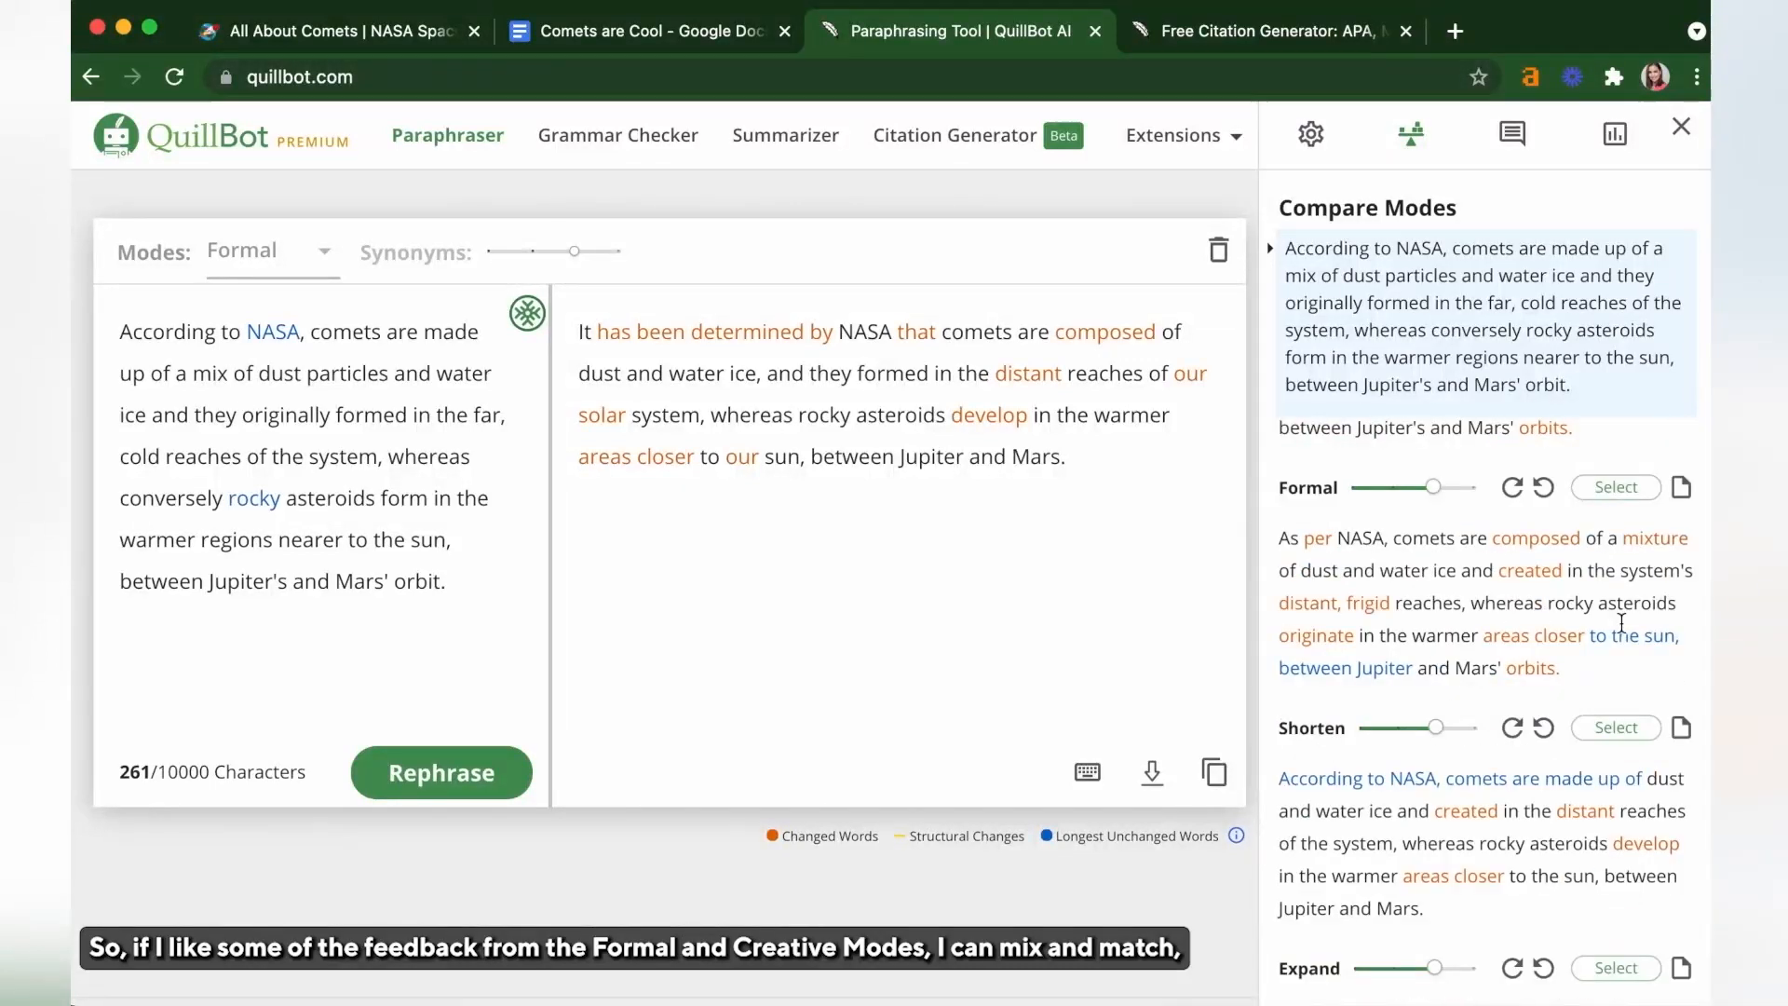
pyautogui.moveTo(834, 336); pyautogui.dragTo(579, 332)
pyautogui.write('As per')
pyautogui.moveTo(750, 333); pyautogui.dragTo(706, 332)
pyautogui.write(',')
# Step: Replace "and they" after "water ice," with "which" in the paraphrased text
pyautogui.moveTo(623, 373); pyautogui.dragTo(1144, 333)
pyautogui.press('BackSpace')
pyautogui.write('which')
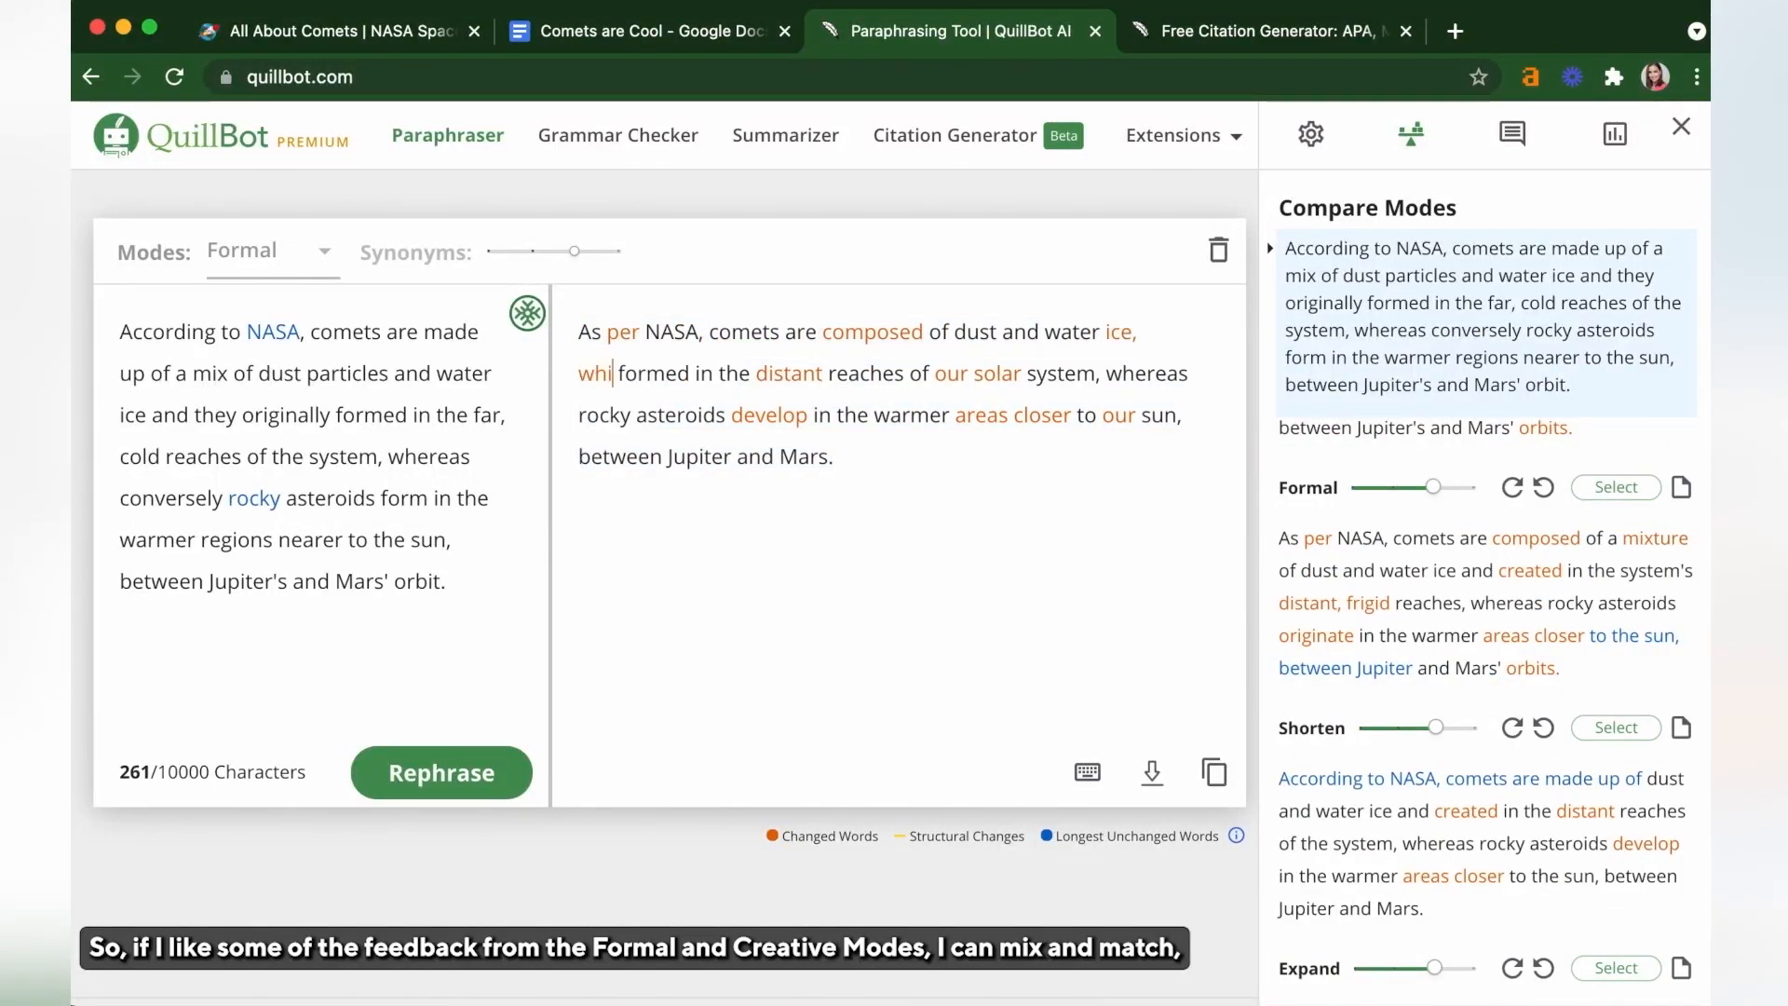
# Step: End the first sentence with a period after "system", delete "whereas", and start the second sentence with capitalized "Rocky"
pyautogui.click(1124, 374)
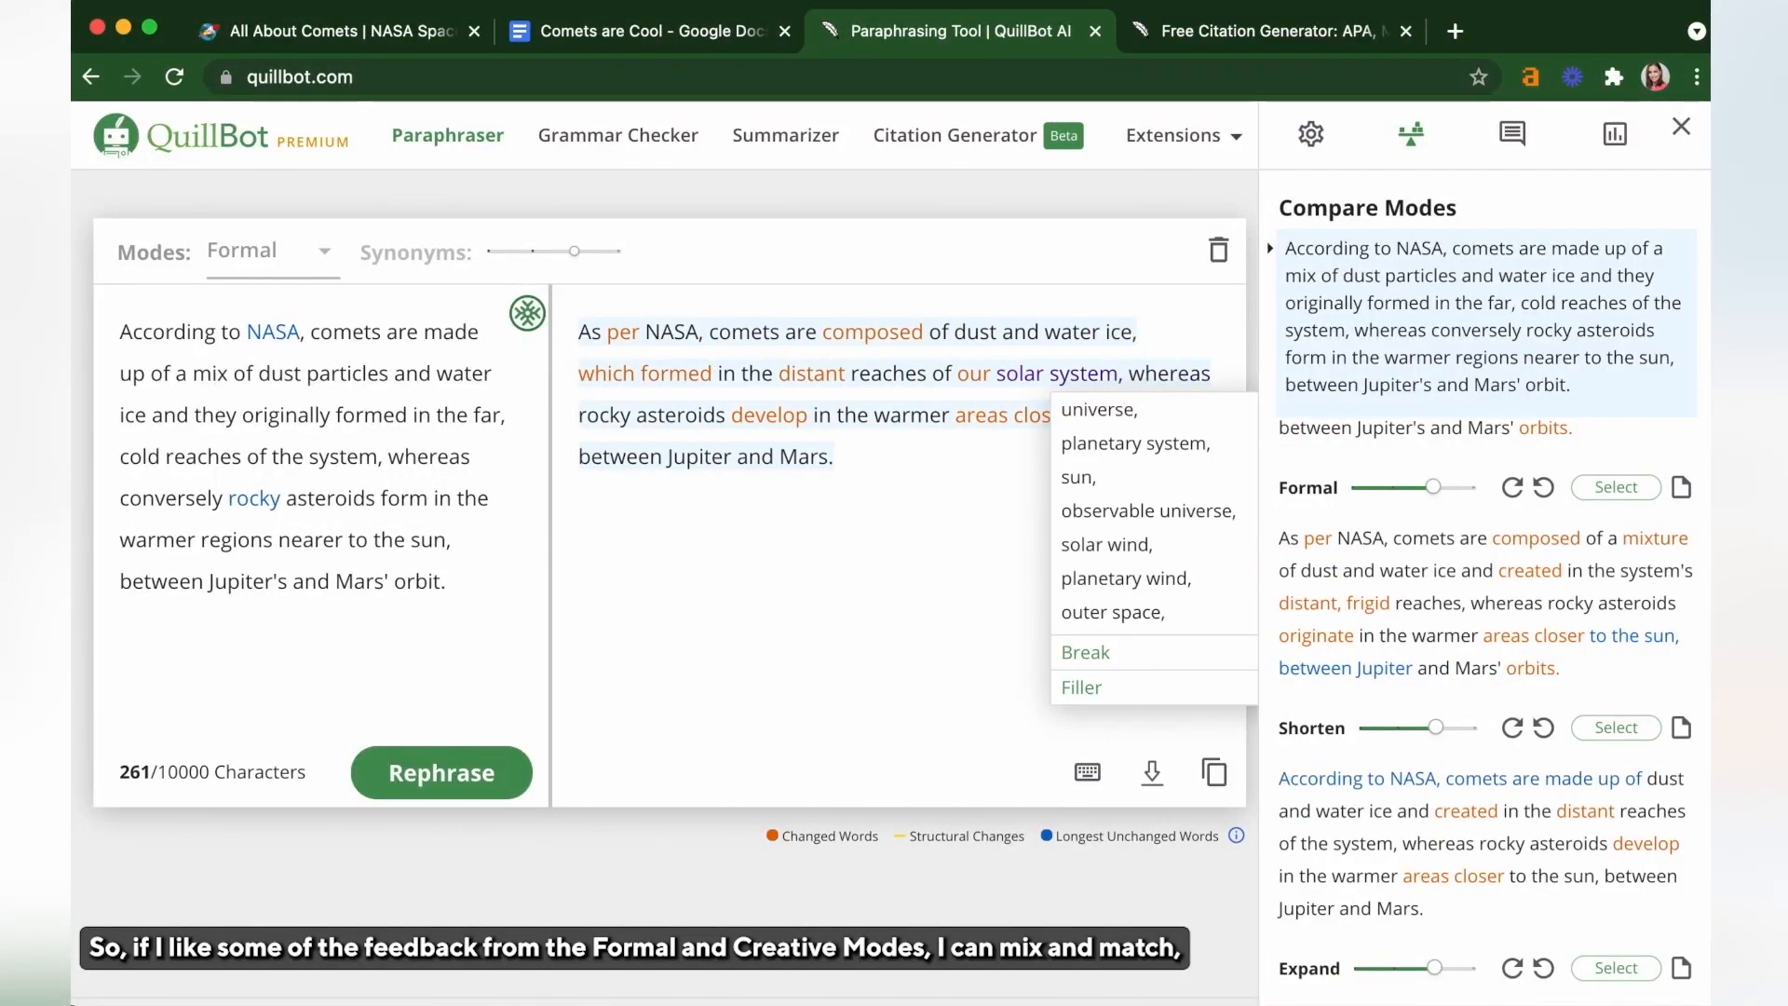
pyautogui.press('BackSpace')
pyautogui.write('.')
pyautogui.click(1176, 374)
pyautogui.doubleClick(1176, 374)
pyautogui.press('BackSpace')
pyautogui.press('BackSpace')
pyautogui.press('BackSpace')
pyautogui.press('BackSpace')
pyautogui.press('BackSpace')
pyautogui.press('BackSpace')
pyautogui.press('BackSpace')
pyautogui.press('BackSpace')
pyautogui.press('Right')
pyautogui.press('Right')
pyautogui.press('BackSpace')
pyautogui.write('R')
# Step: Insert ", on the other hand," after "asteroids", change "develop" to "developed", and reword "areas" as "regions"
pyautogui.click(669, 417)
pyautogui.write(', on the other hand,')
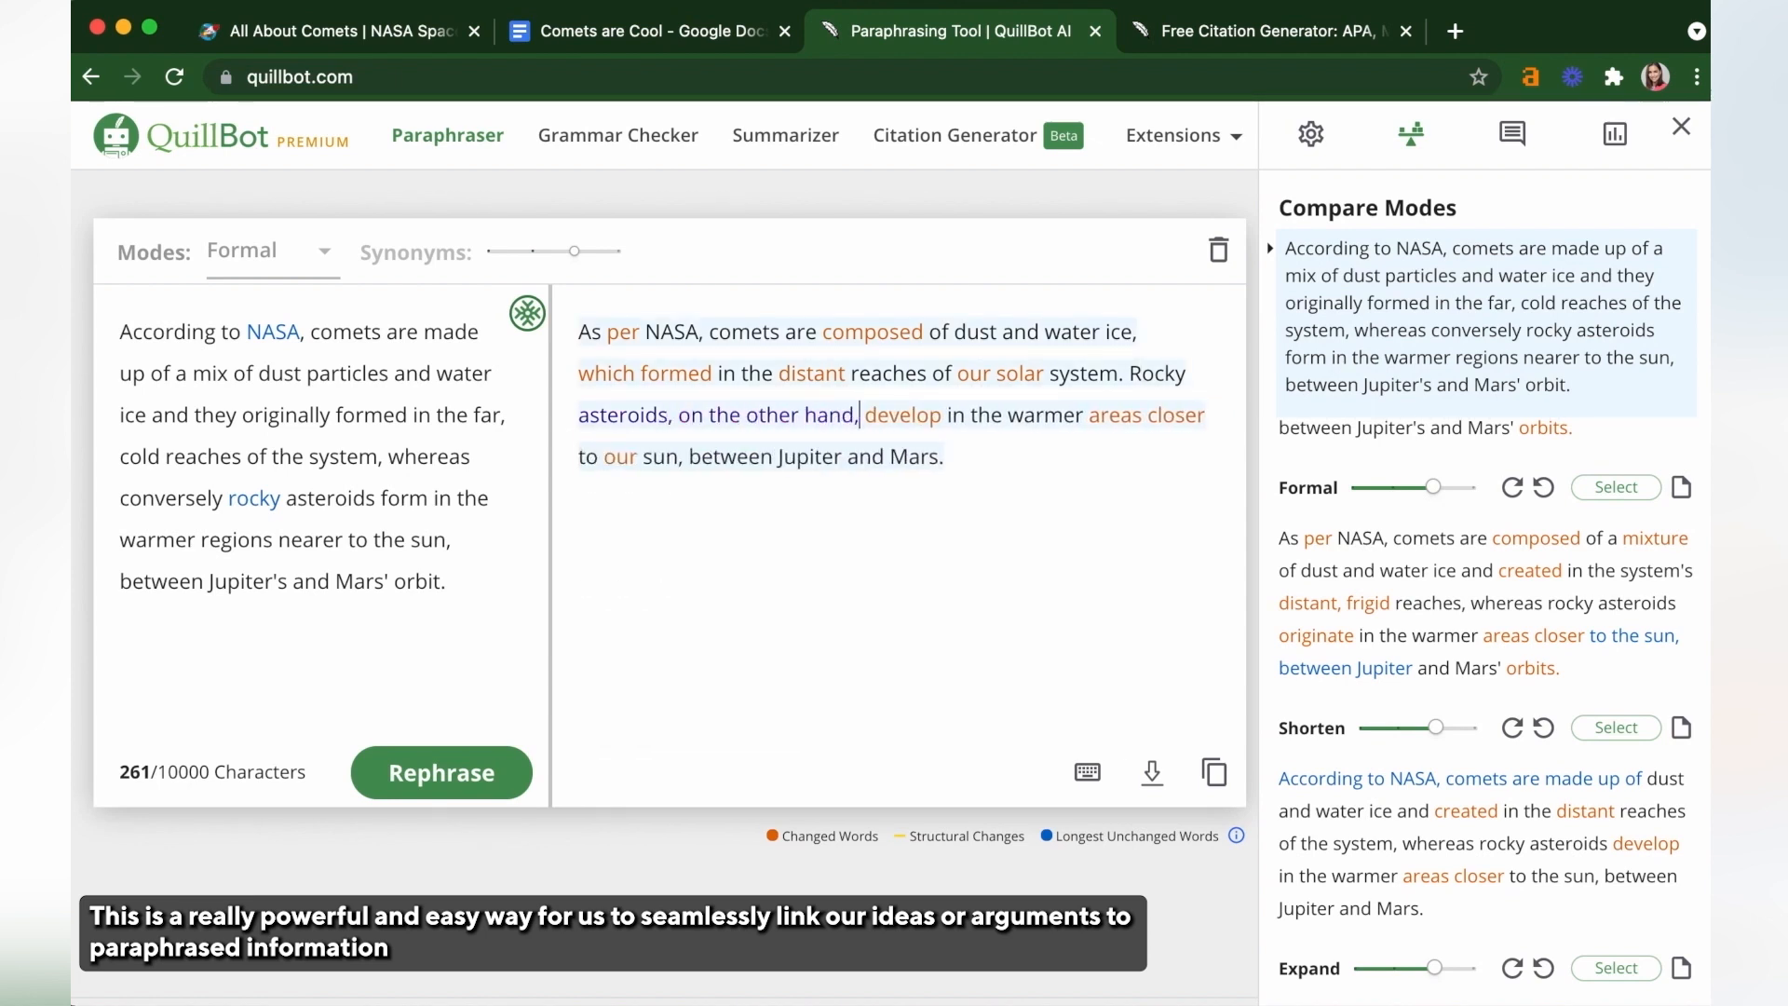
pyautogui.click(944, 425)
pyautogui.write('ed')
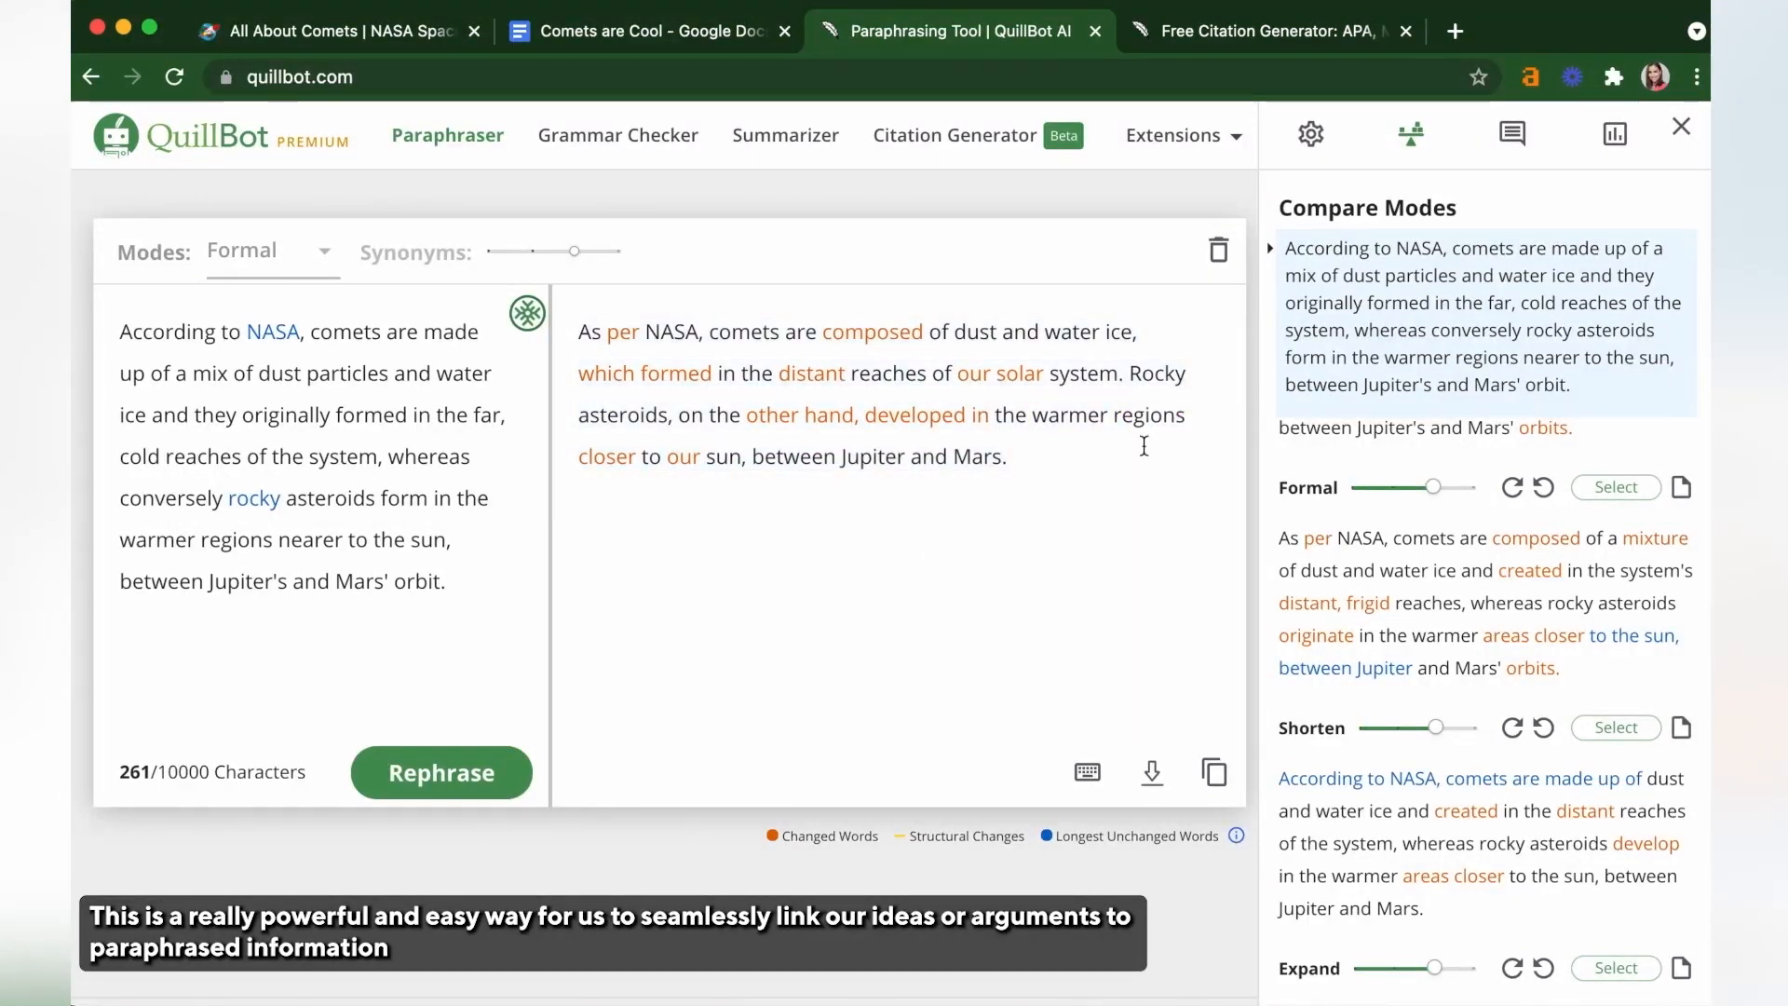
# Step: Change "our" before "sun" to "the" and replace the period after "Mars" with "' o"
pyautogui.doubleClick(684, 457)
pyautogui.write('the')
pyautogui.click(1008, 456)
pyautogui.press('BackSpace')
pyautogui.write("' o")
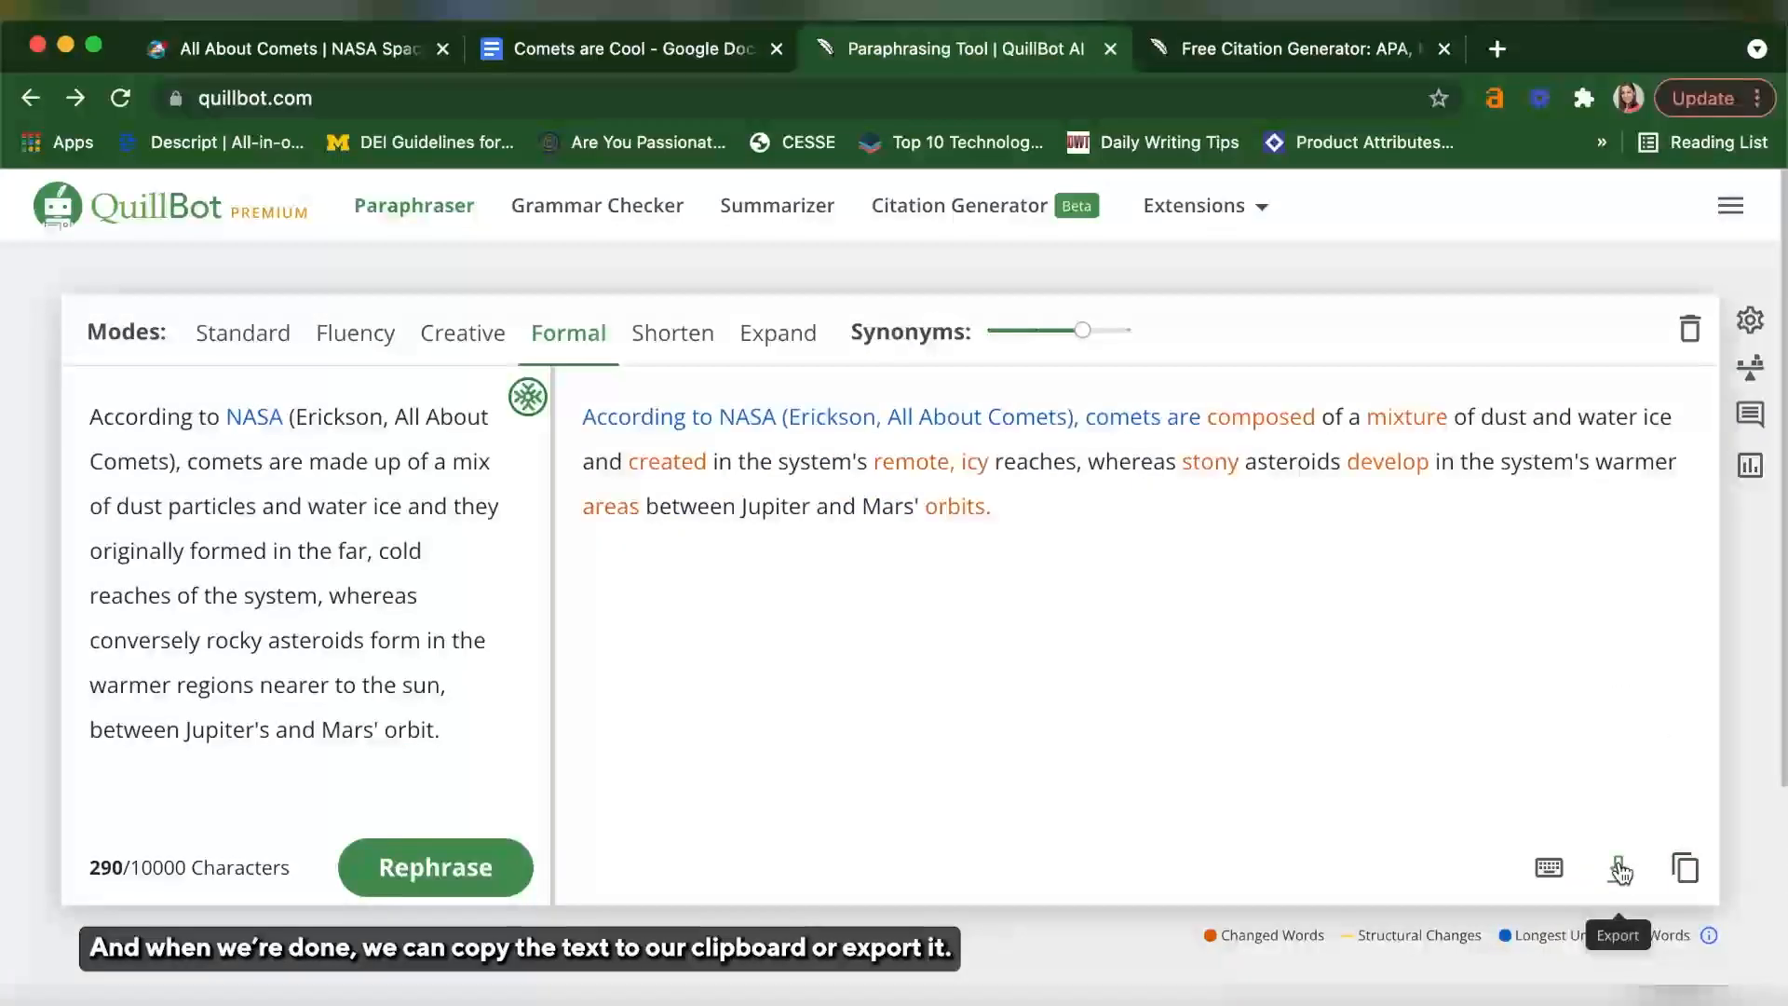
# Step: Review the paraphraser settings, including the contractions option and the available English variants
pyautogui.click(1751, 321)
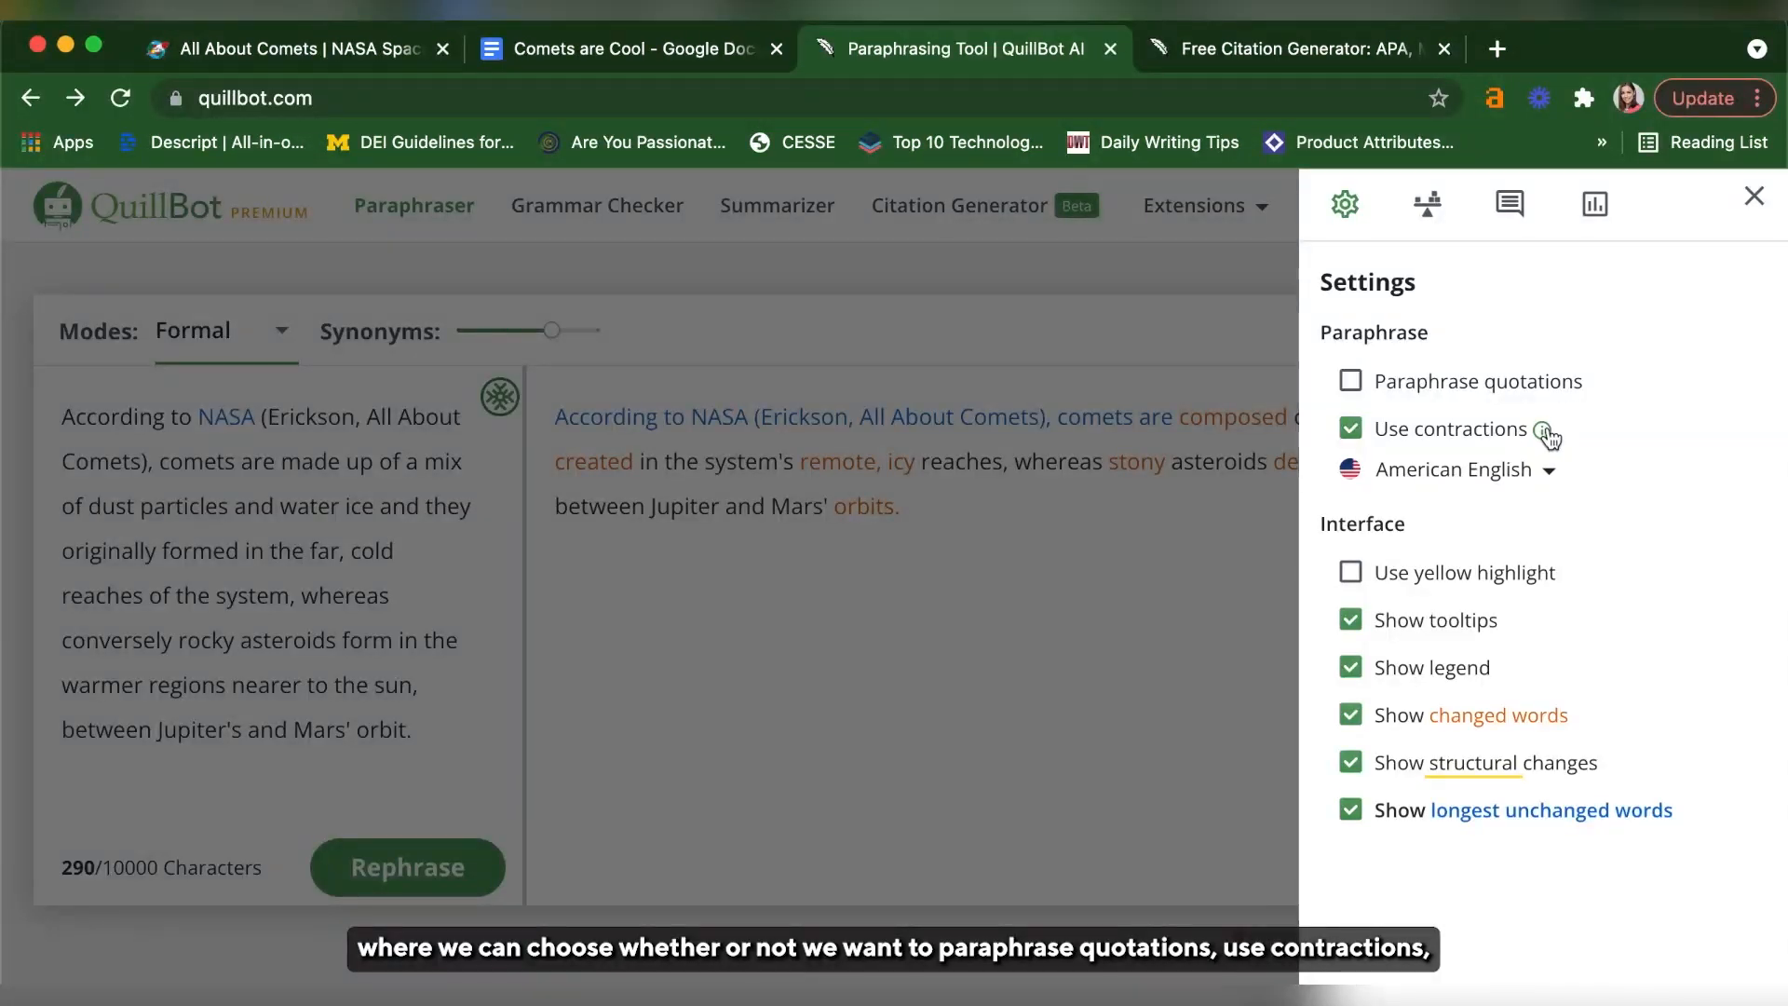
pyautogui.moveTo(1546, 435)
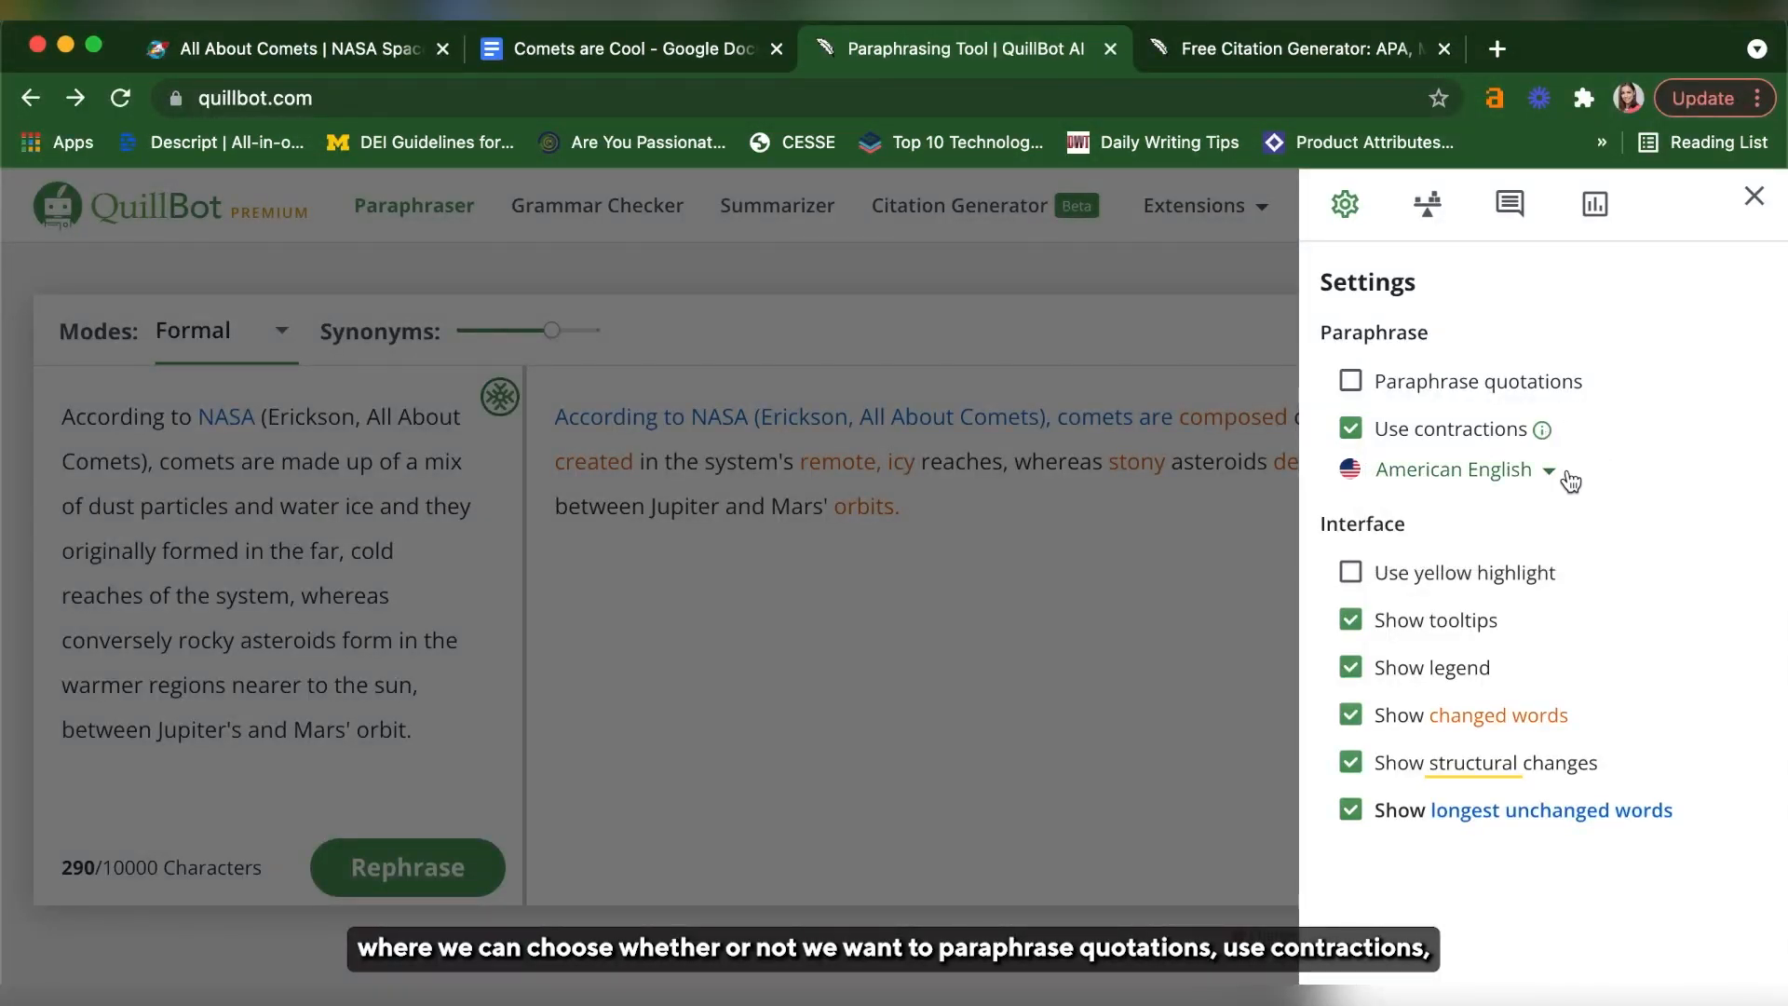
pyautogui.click(1552, 474)
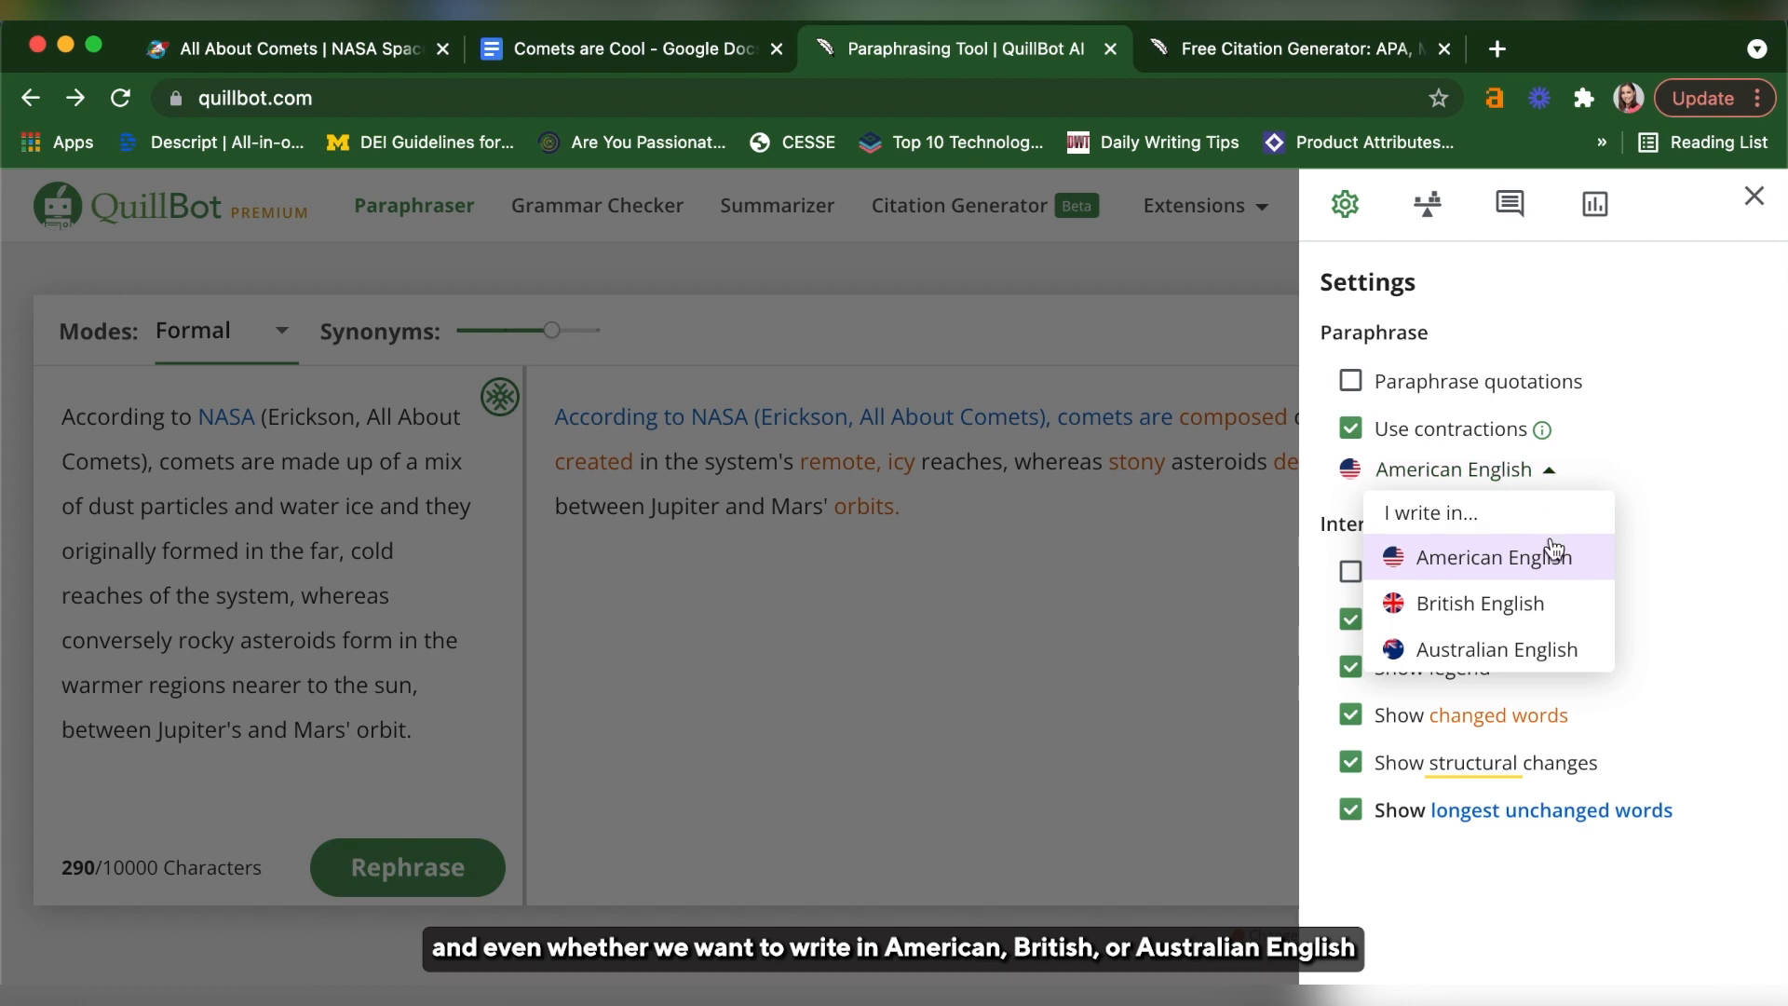
pyautogui.click(1718, 589)
pyautogui.click(1718, 589)
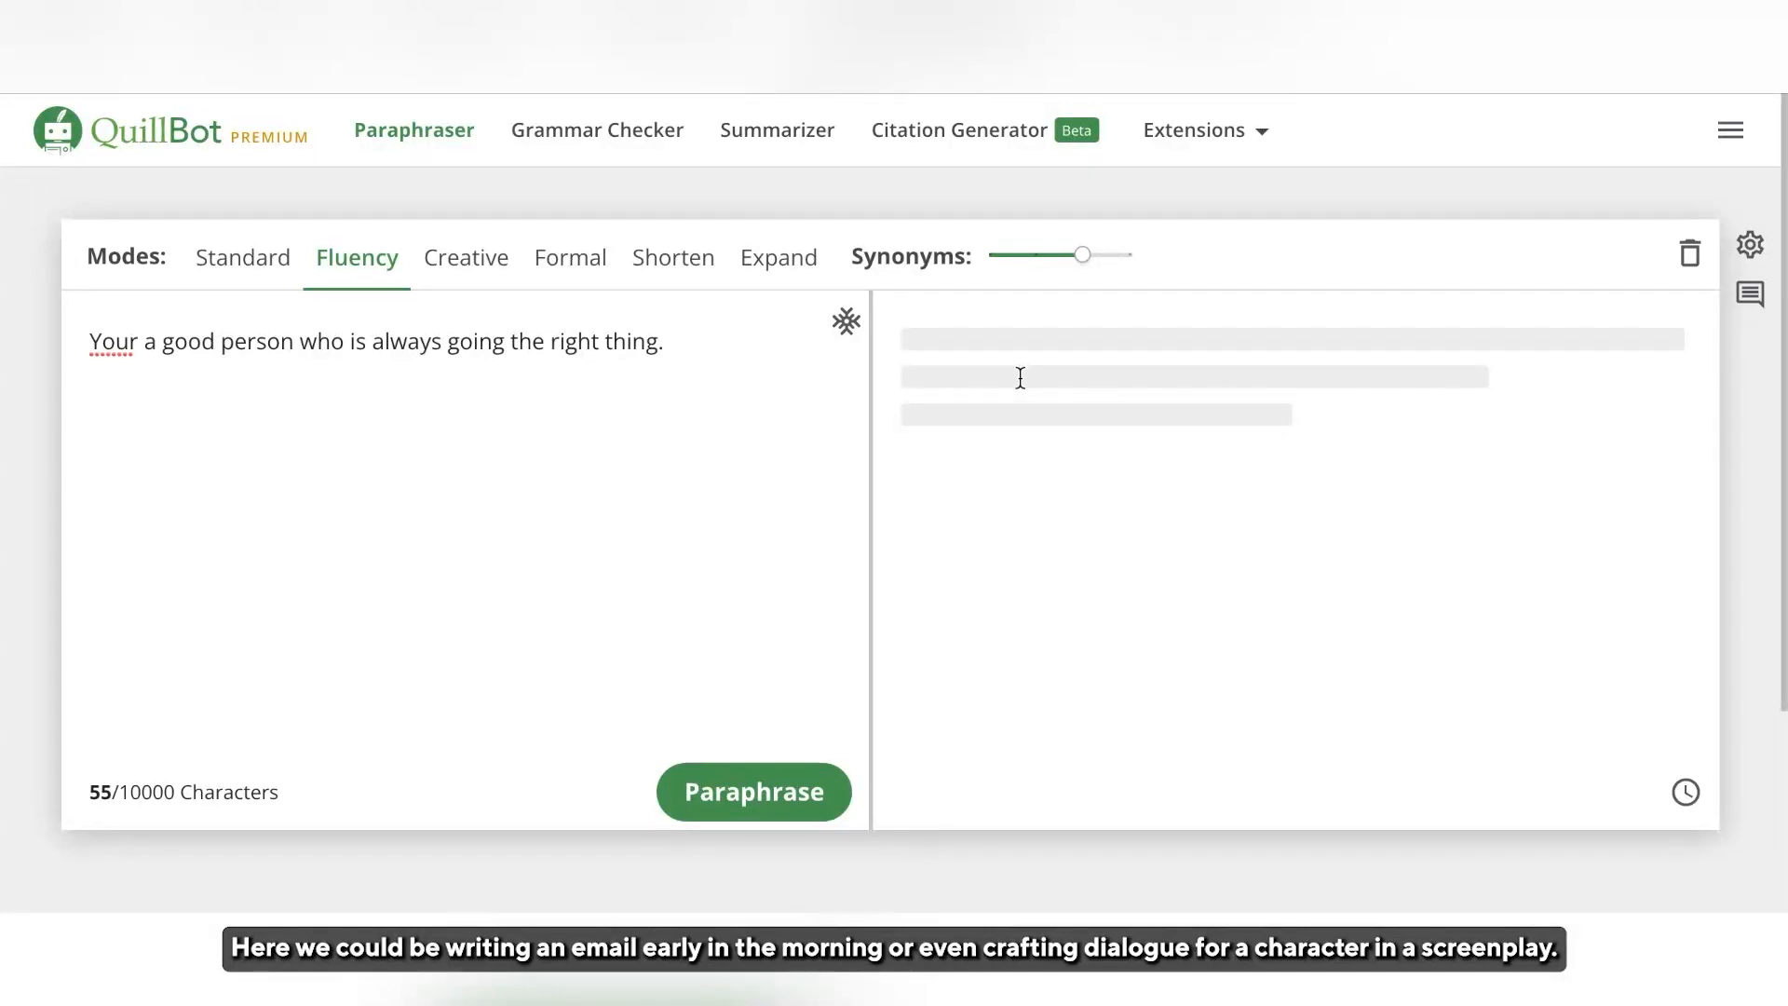
# Step: Paraphrase "Your a good person who is always going the right thing." and select the Creative version with a lower synonym level
pyautogui.click(751, 792)
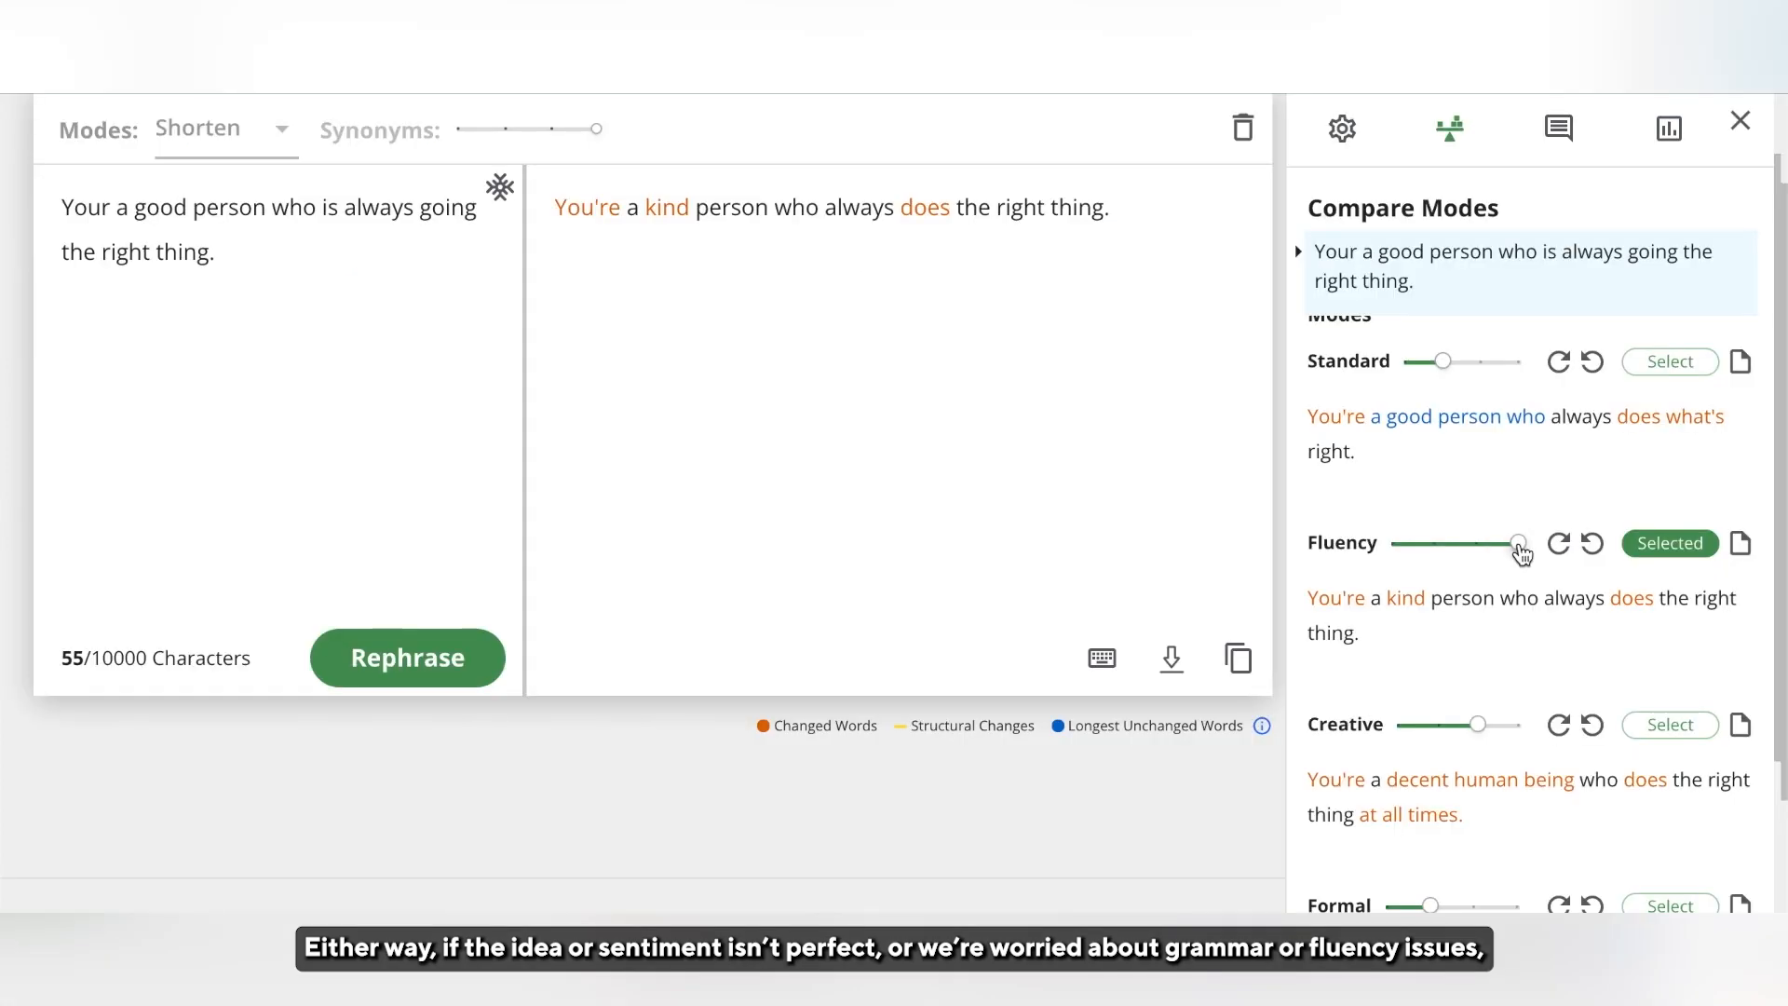
pyautogui.scroll(-1, 1672, 622)
pyautogui.click(1437, 626)
pyautogui.click(1696, 624)
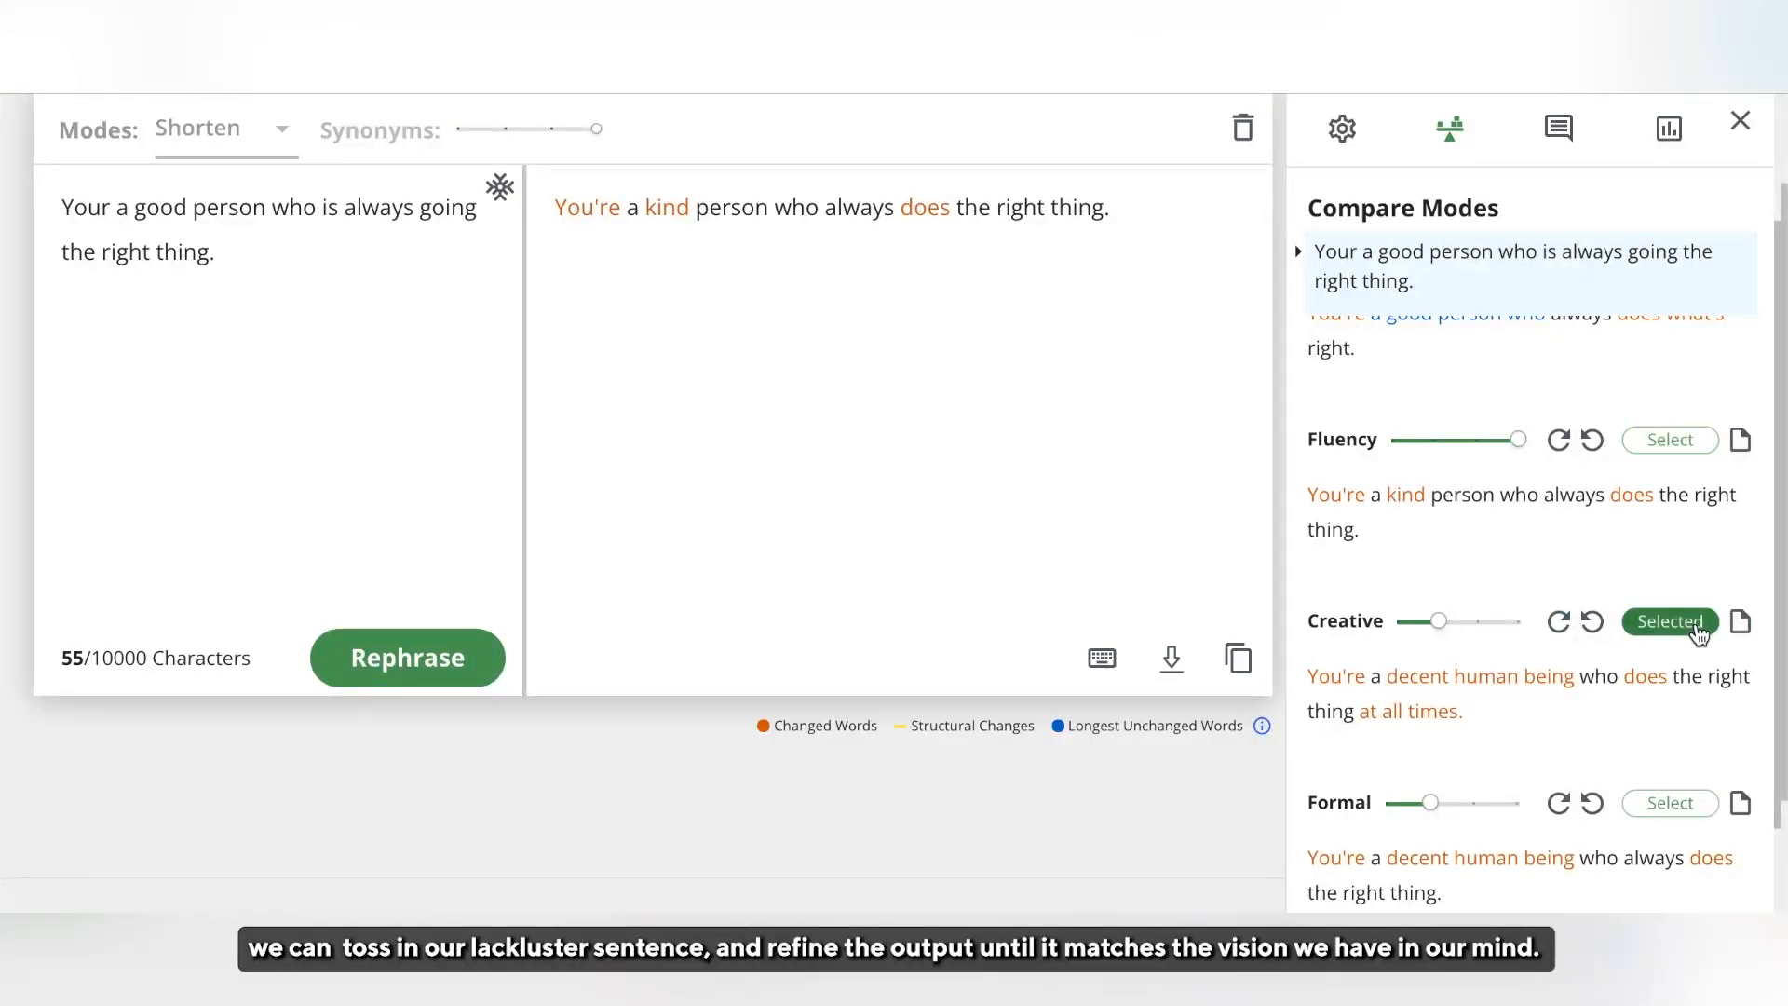
# Step: Check the alternatives for "decent human" without changing it, and regenerate the Creative version twice
pyautogui.click(735, 209)
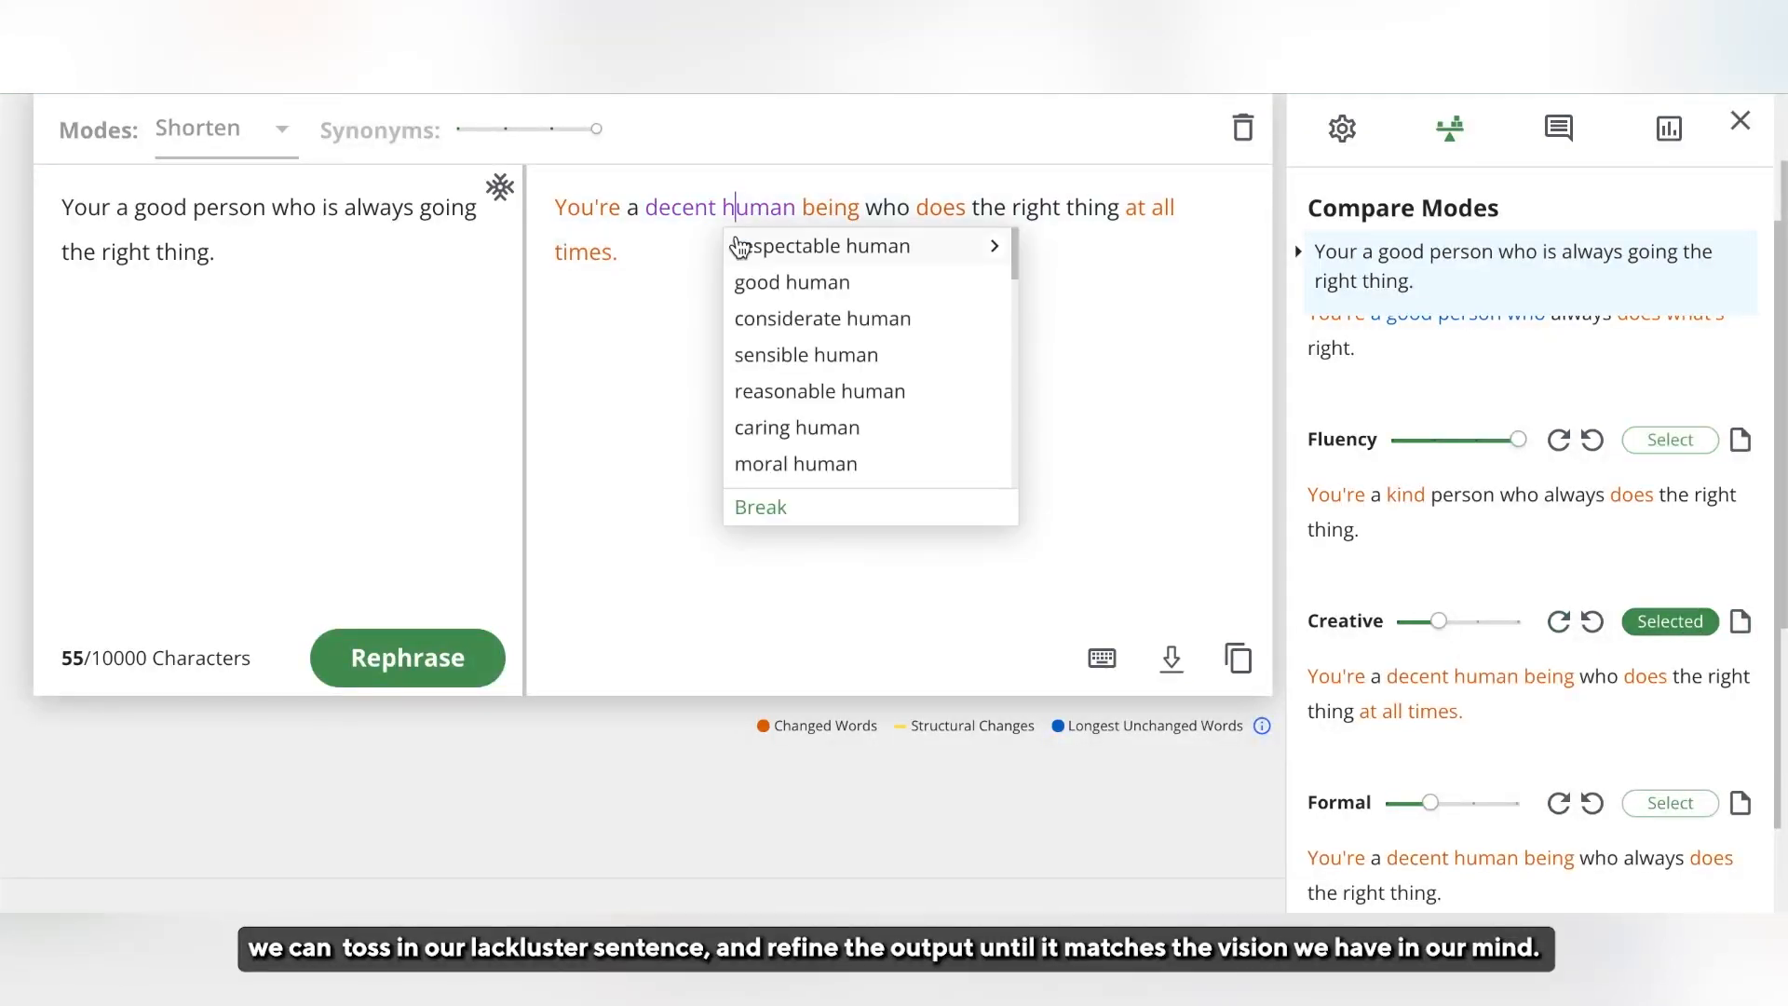
pyautogui.click(679, 351)
pyautogui.click(1559, 624)
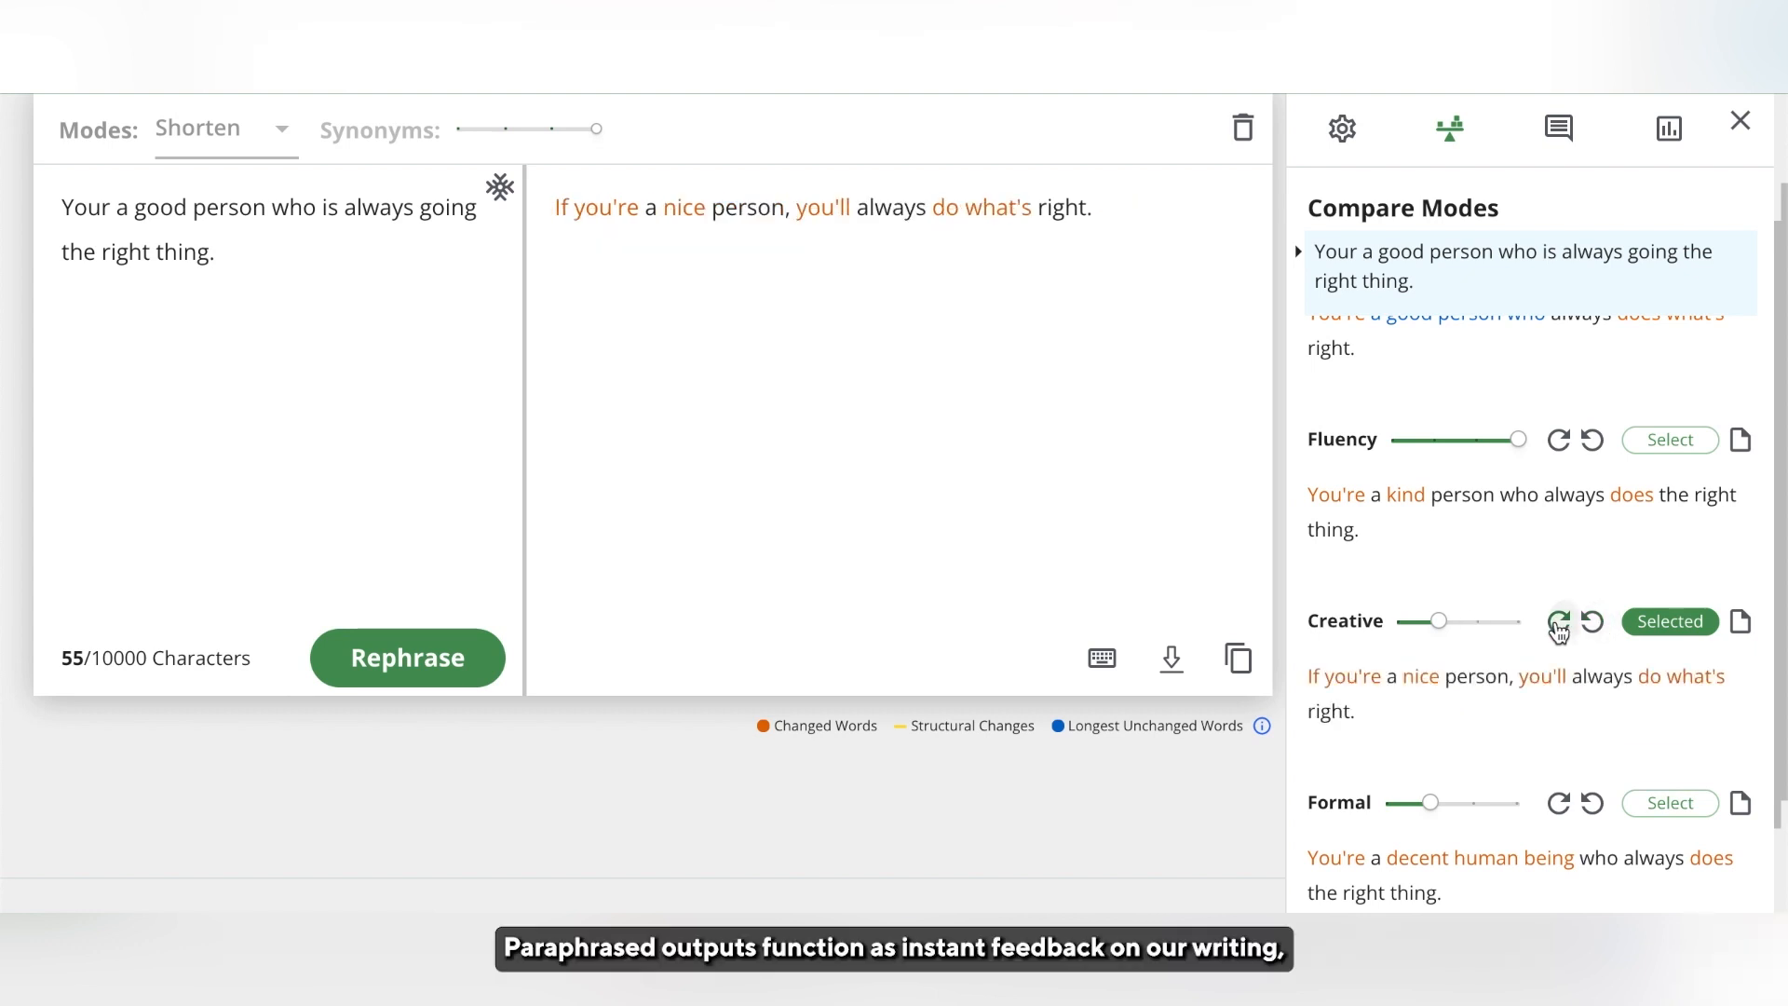
pyautogui.click(1558, 624)
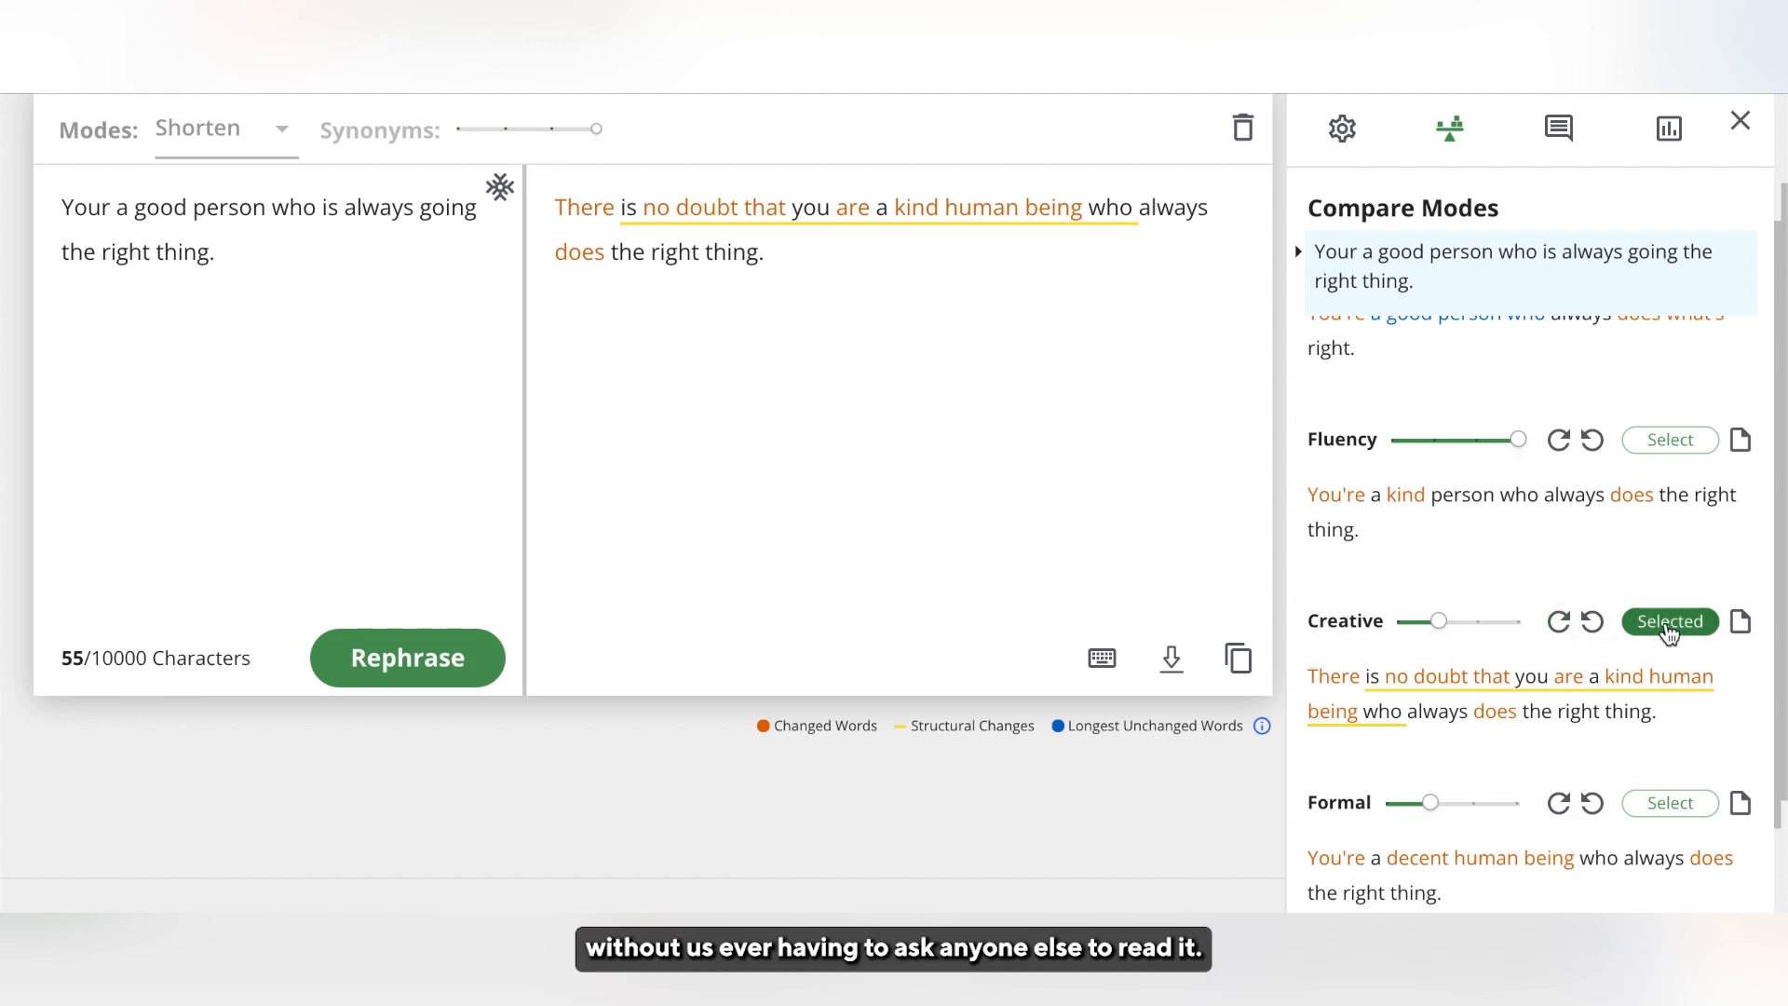
# Step: Check the definition of the suggestion "good" and replace "kind" with "wonderful" in the paraphrased sentence
pyautogui.click(915, 210)
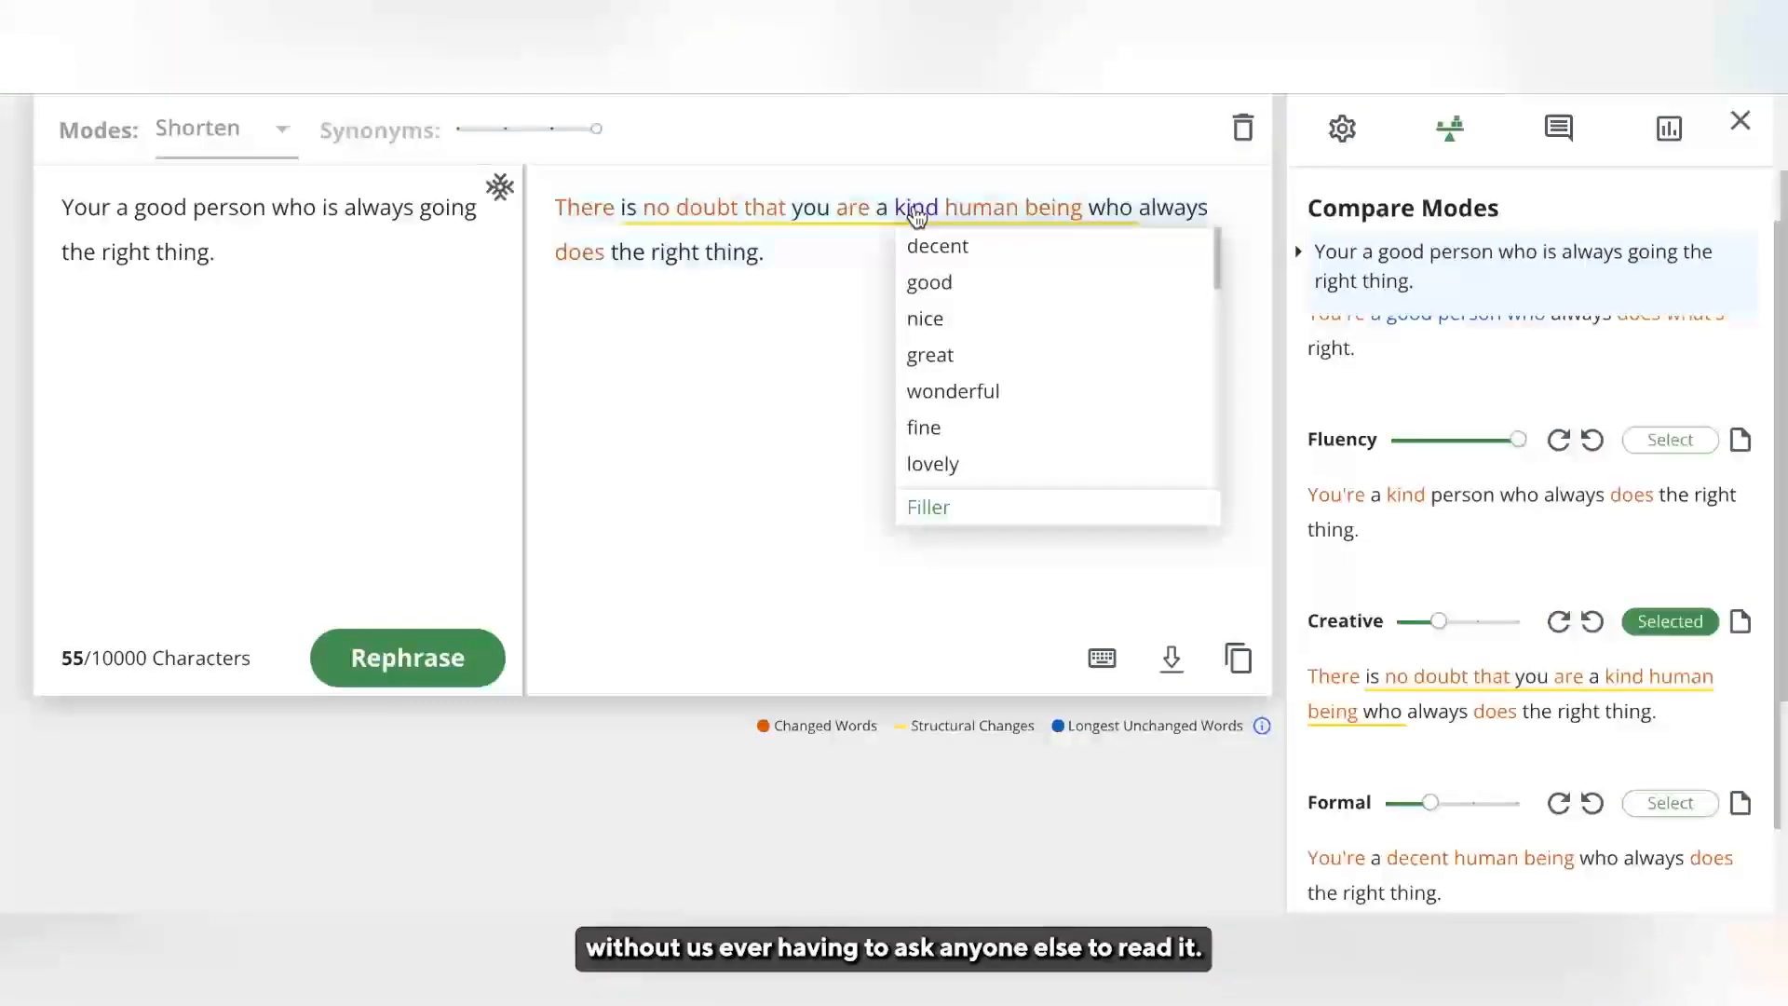
pyautogui.click(1200, 283)
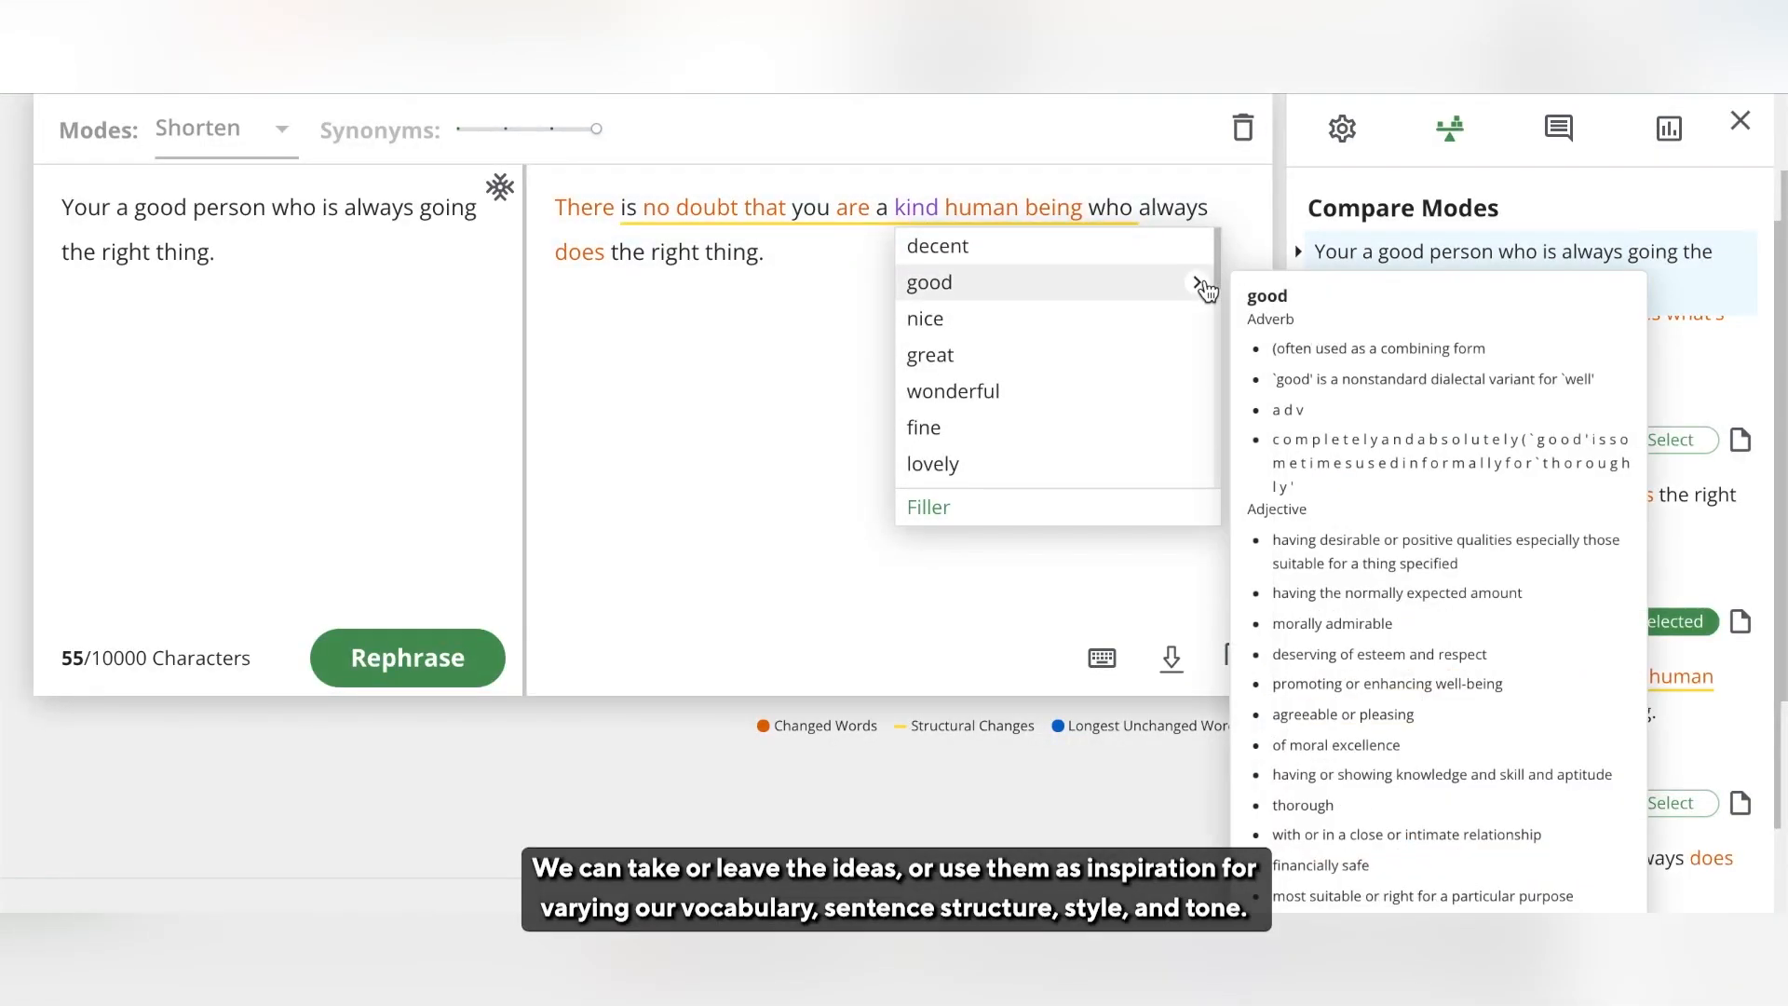
pyautogui.click(936, 390)
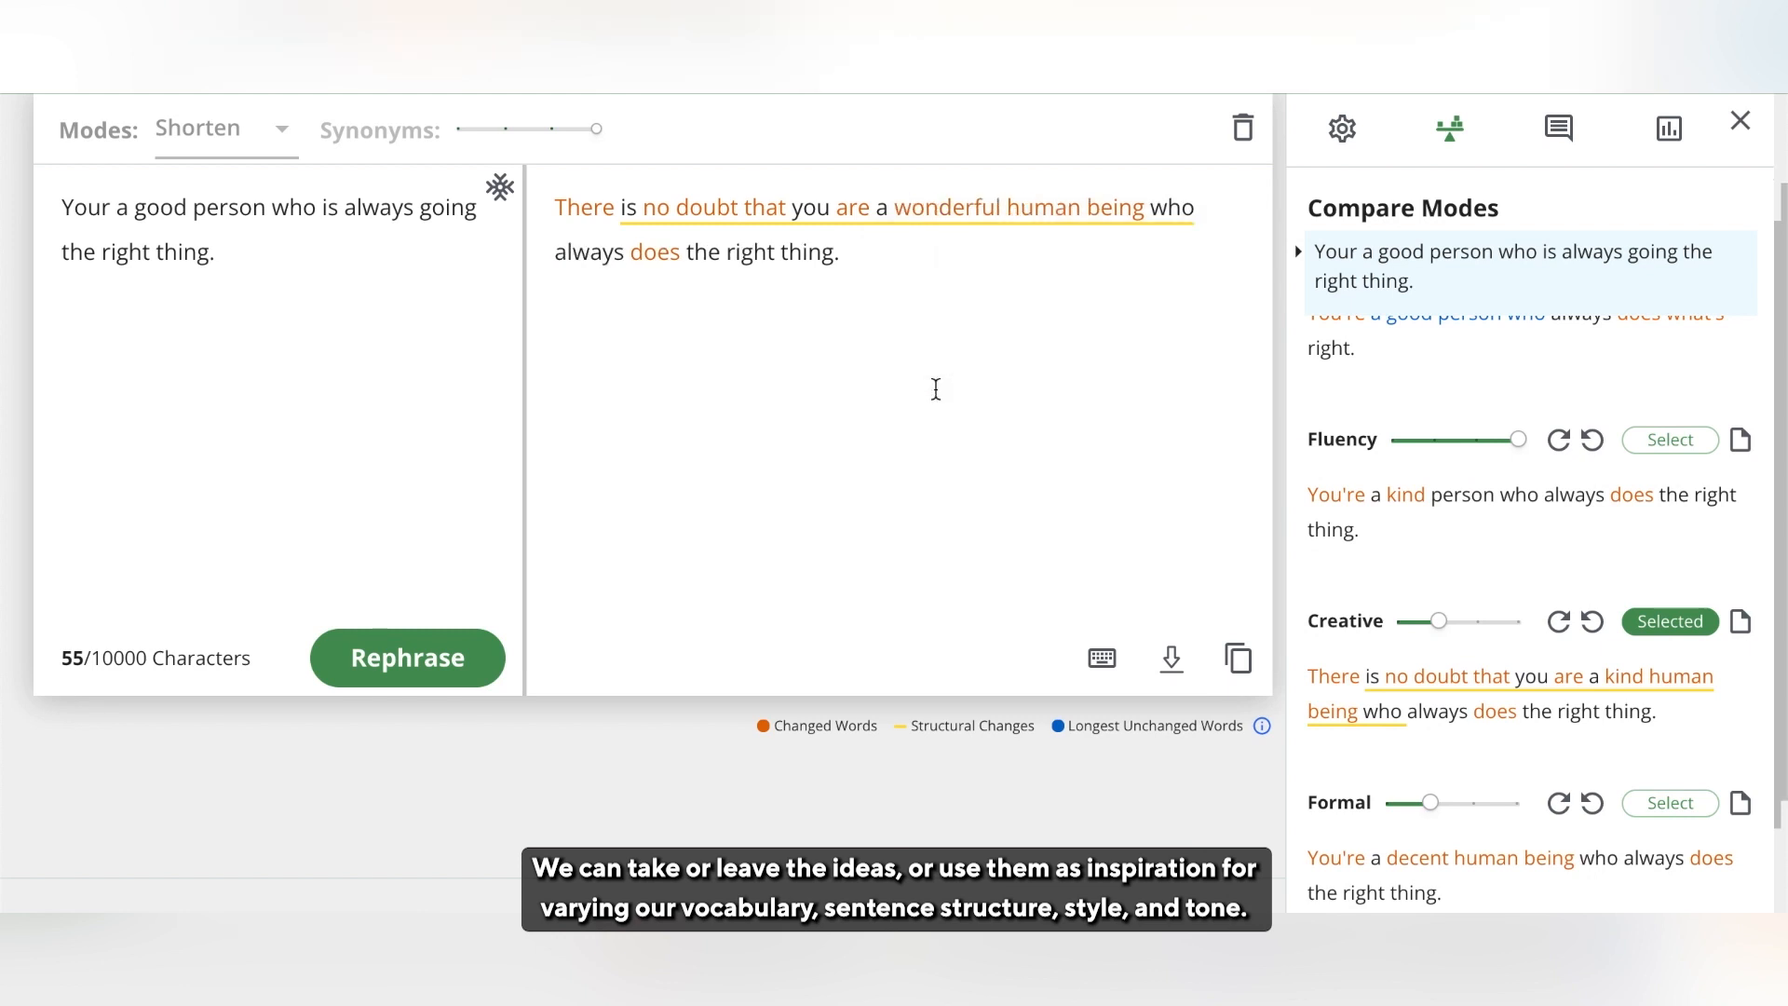
# Step: Browse the versions in the mode comparison and select the Fluency version as the output
pyautogui.scroll(2, 1637, 465)
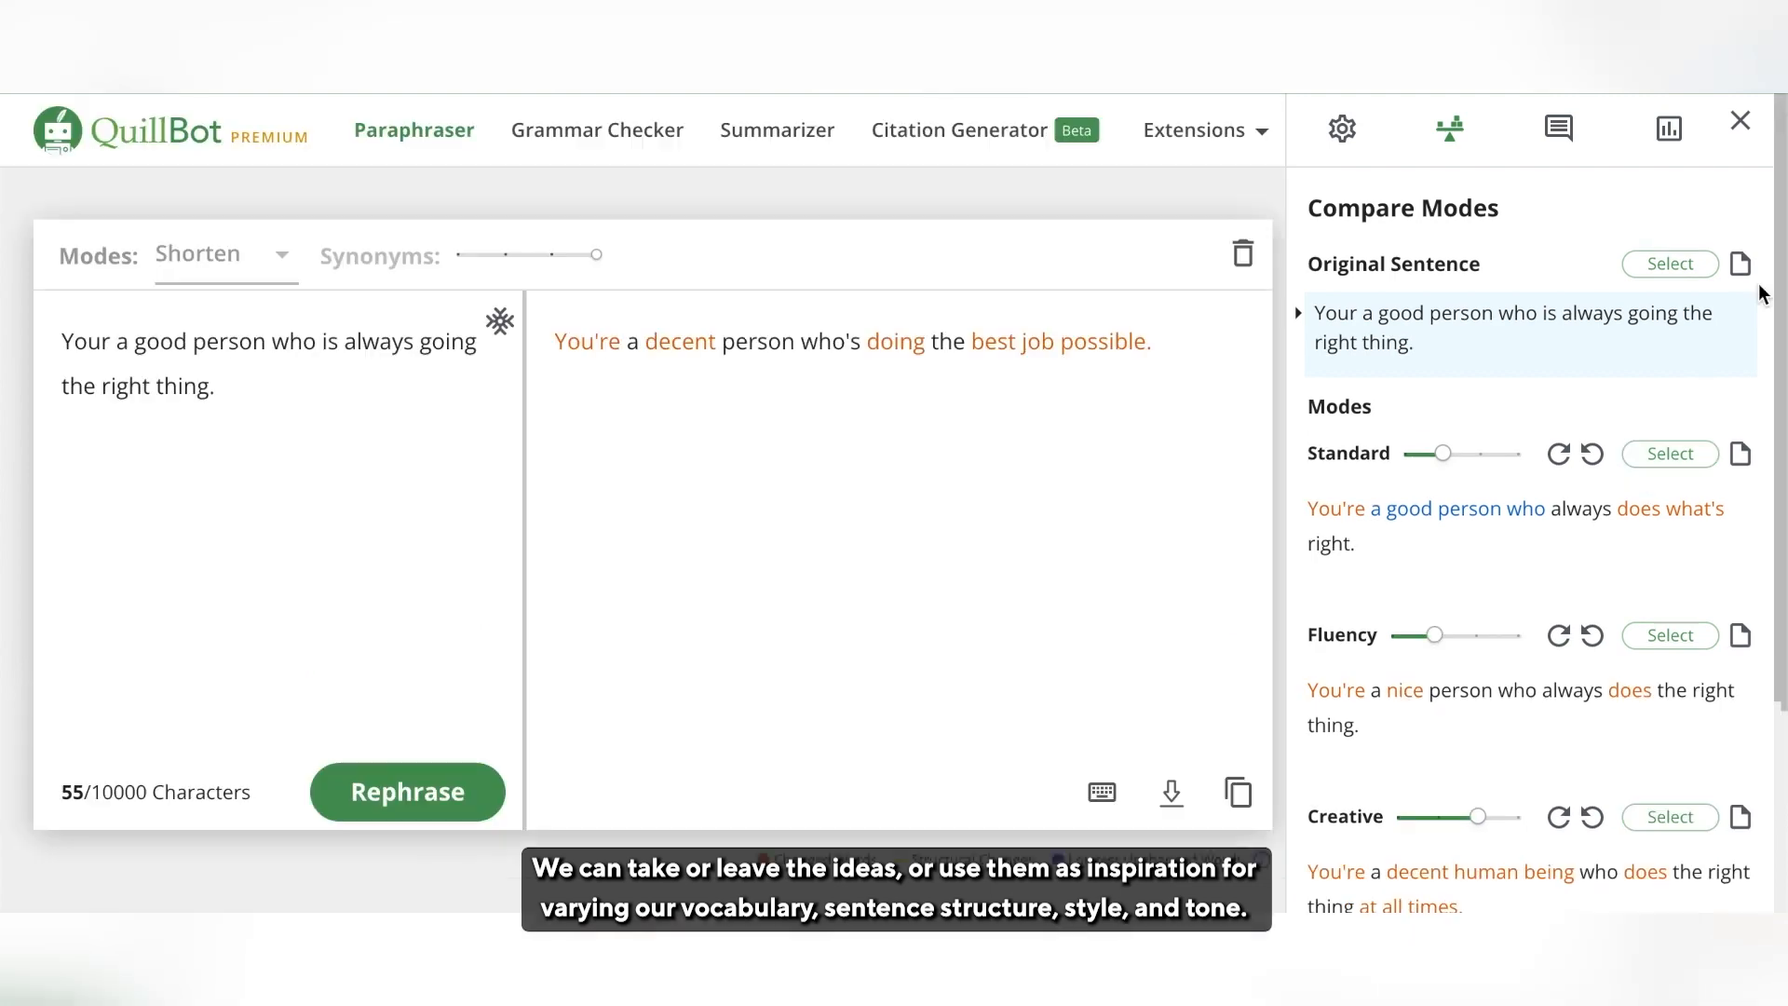
pyautogui.scroll(-2, 1629, 606)
pyautogui.scroll(-3, 1627, 600)
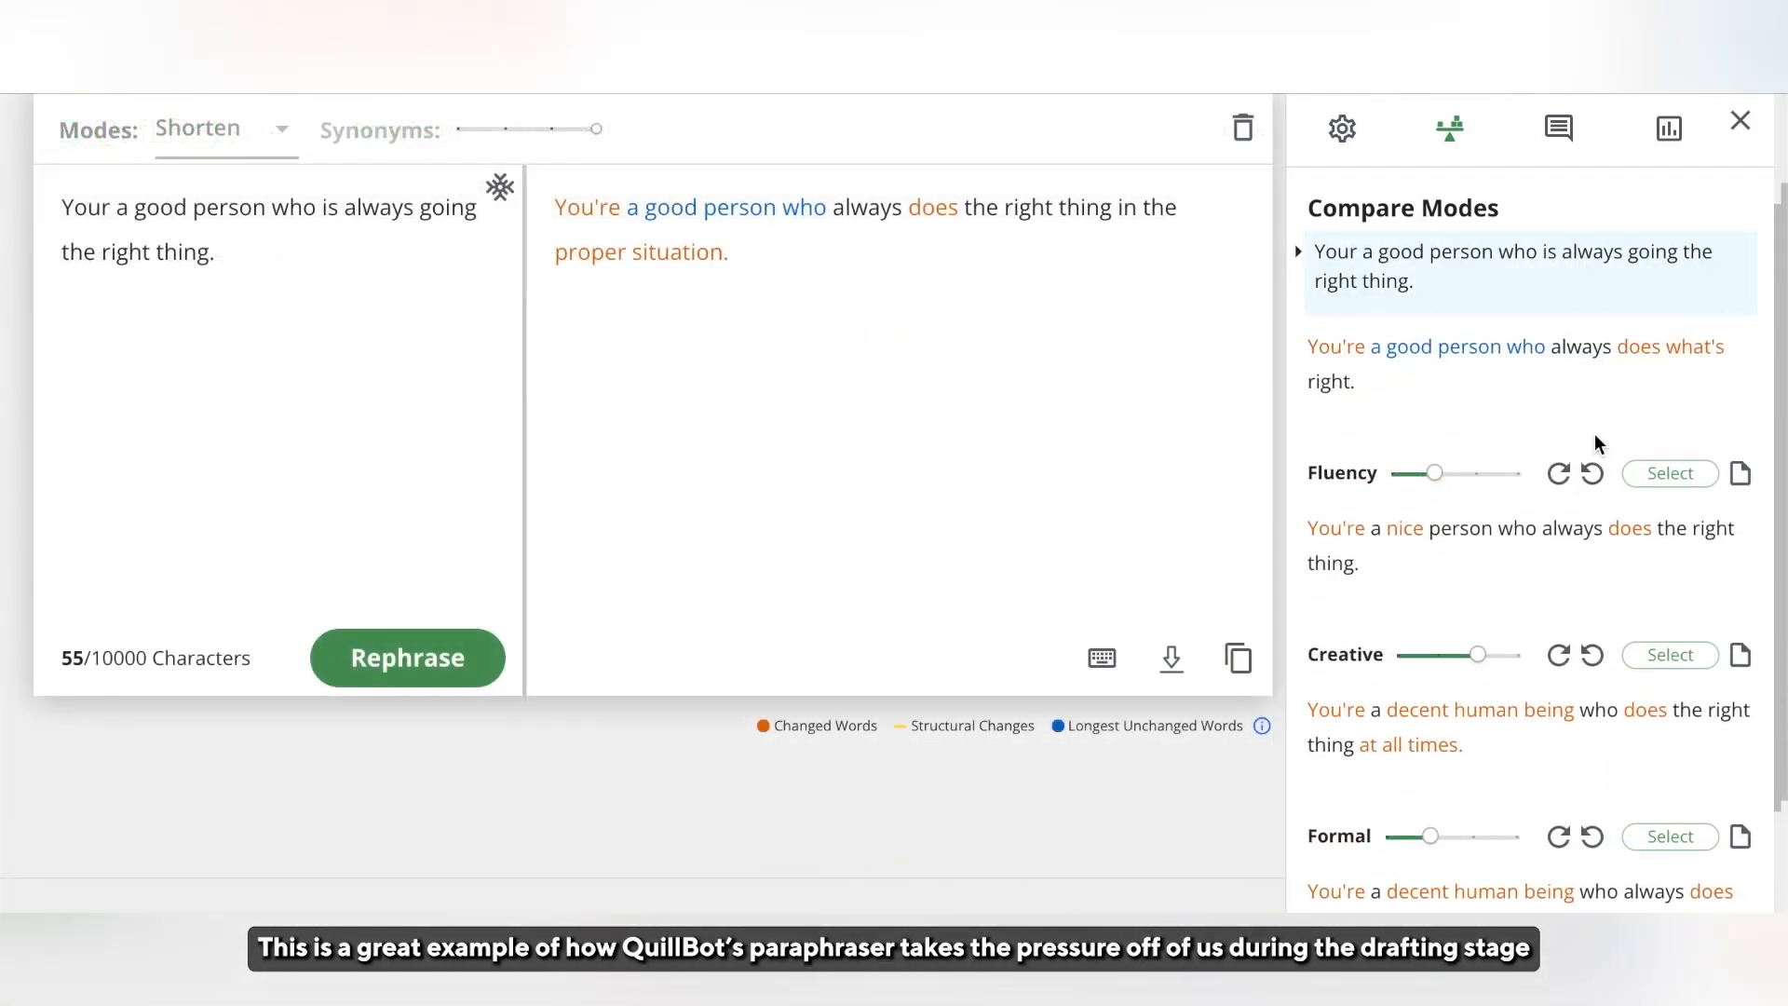
pyautogui.scroll(1, 1598, 444)
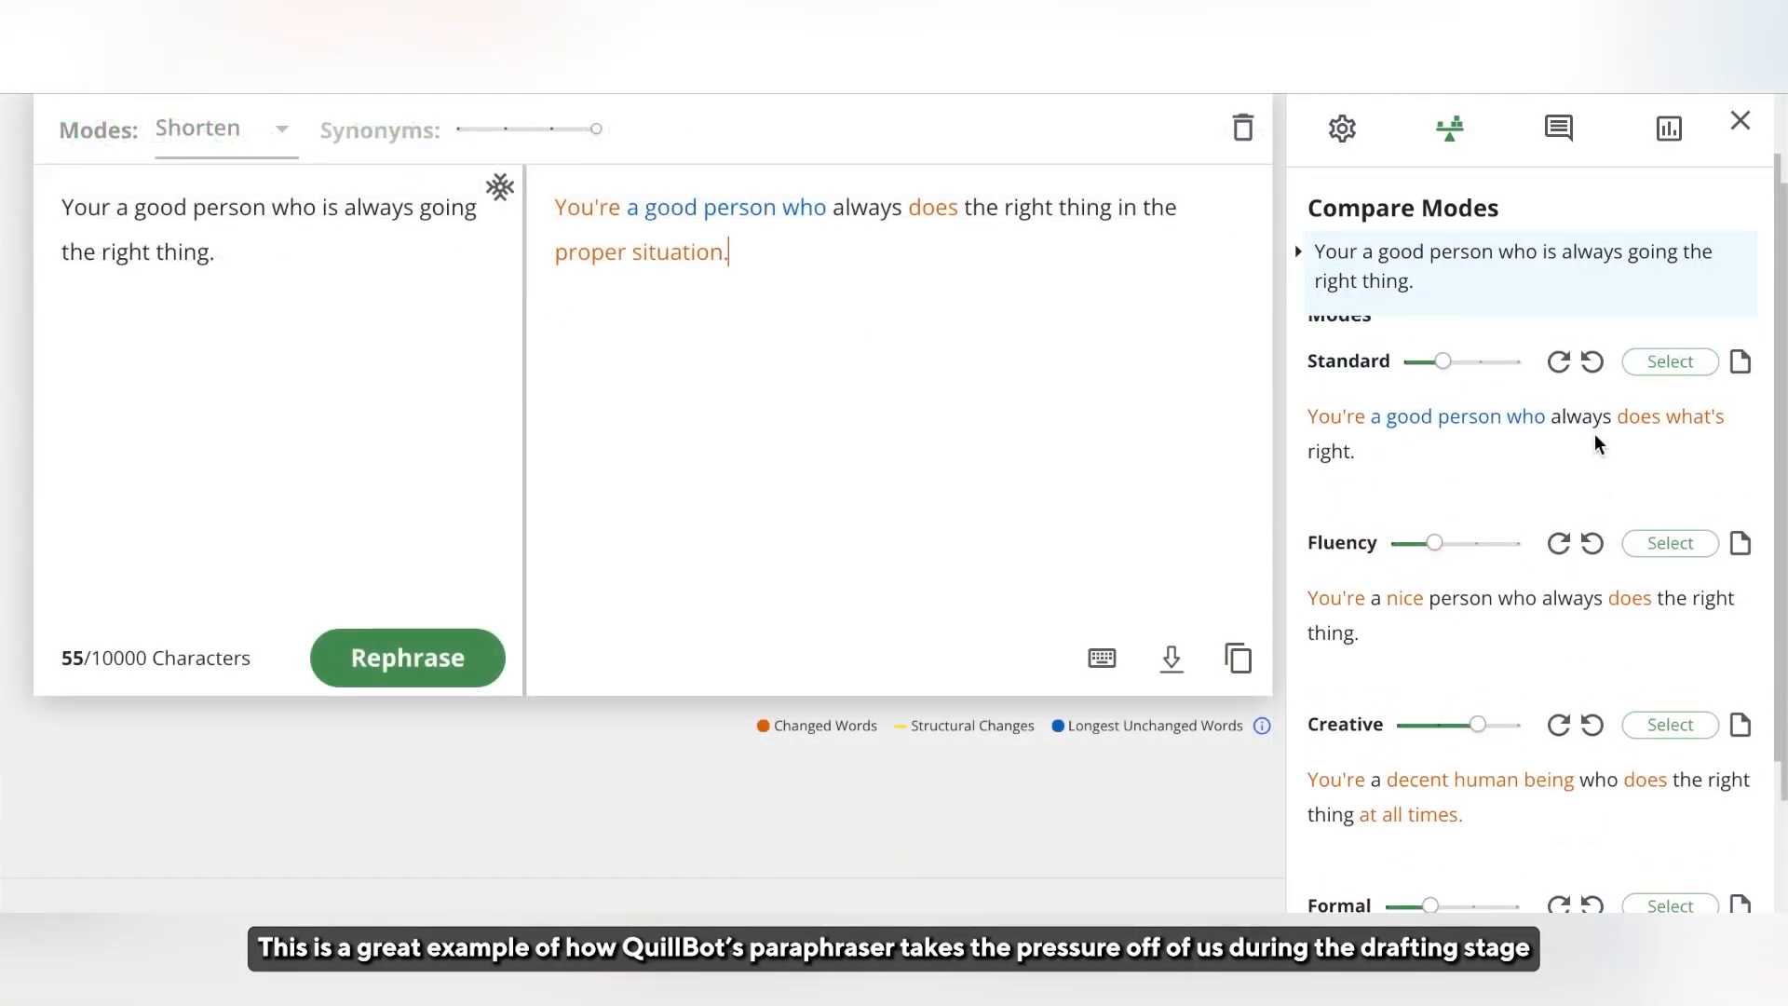
pyautogui.click(1643, 545)
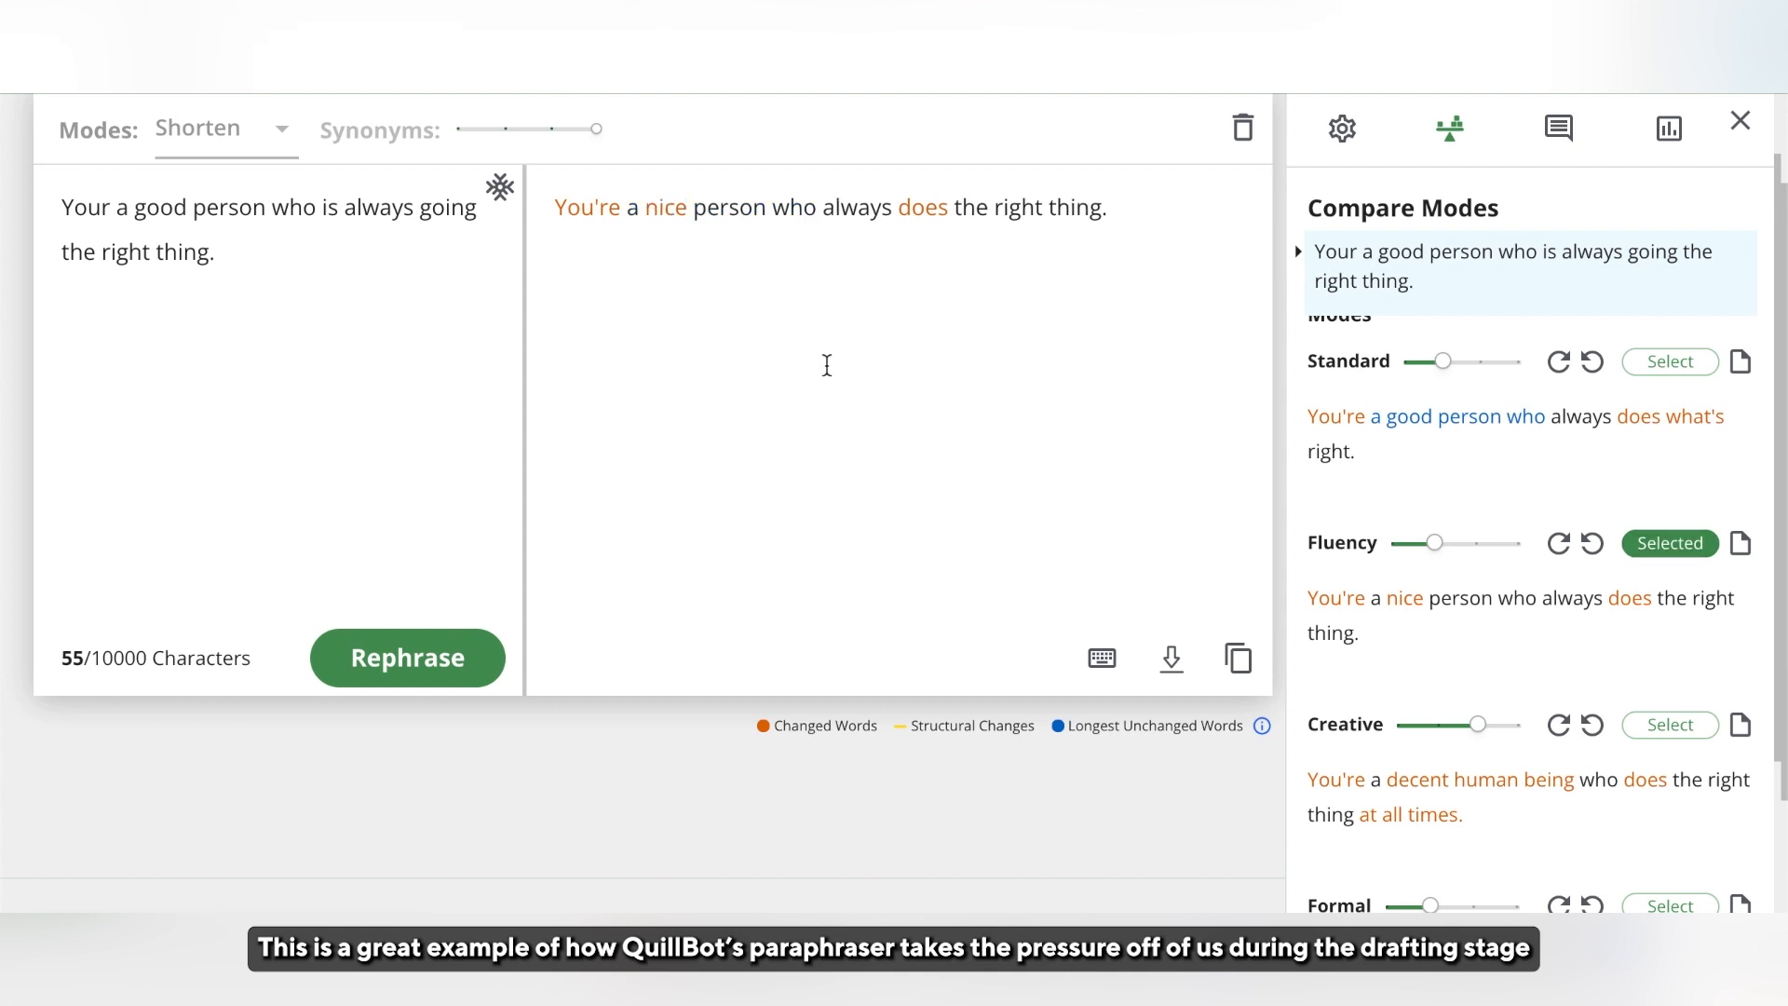
# Step: Replace "nice person" with "sweet person" and "who always does" with "that always does" in the paraphrased sentence
pyautogui.click(678, 209)
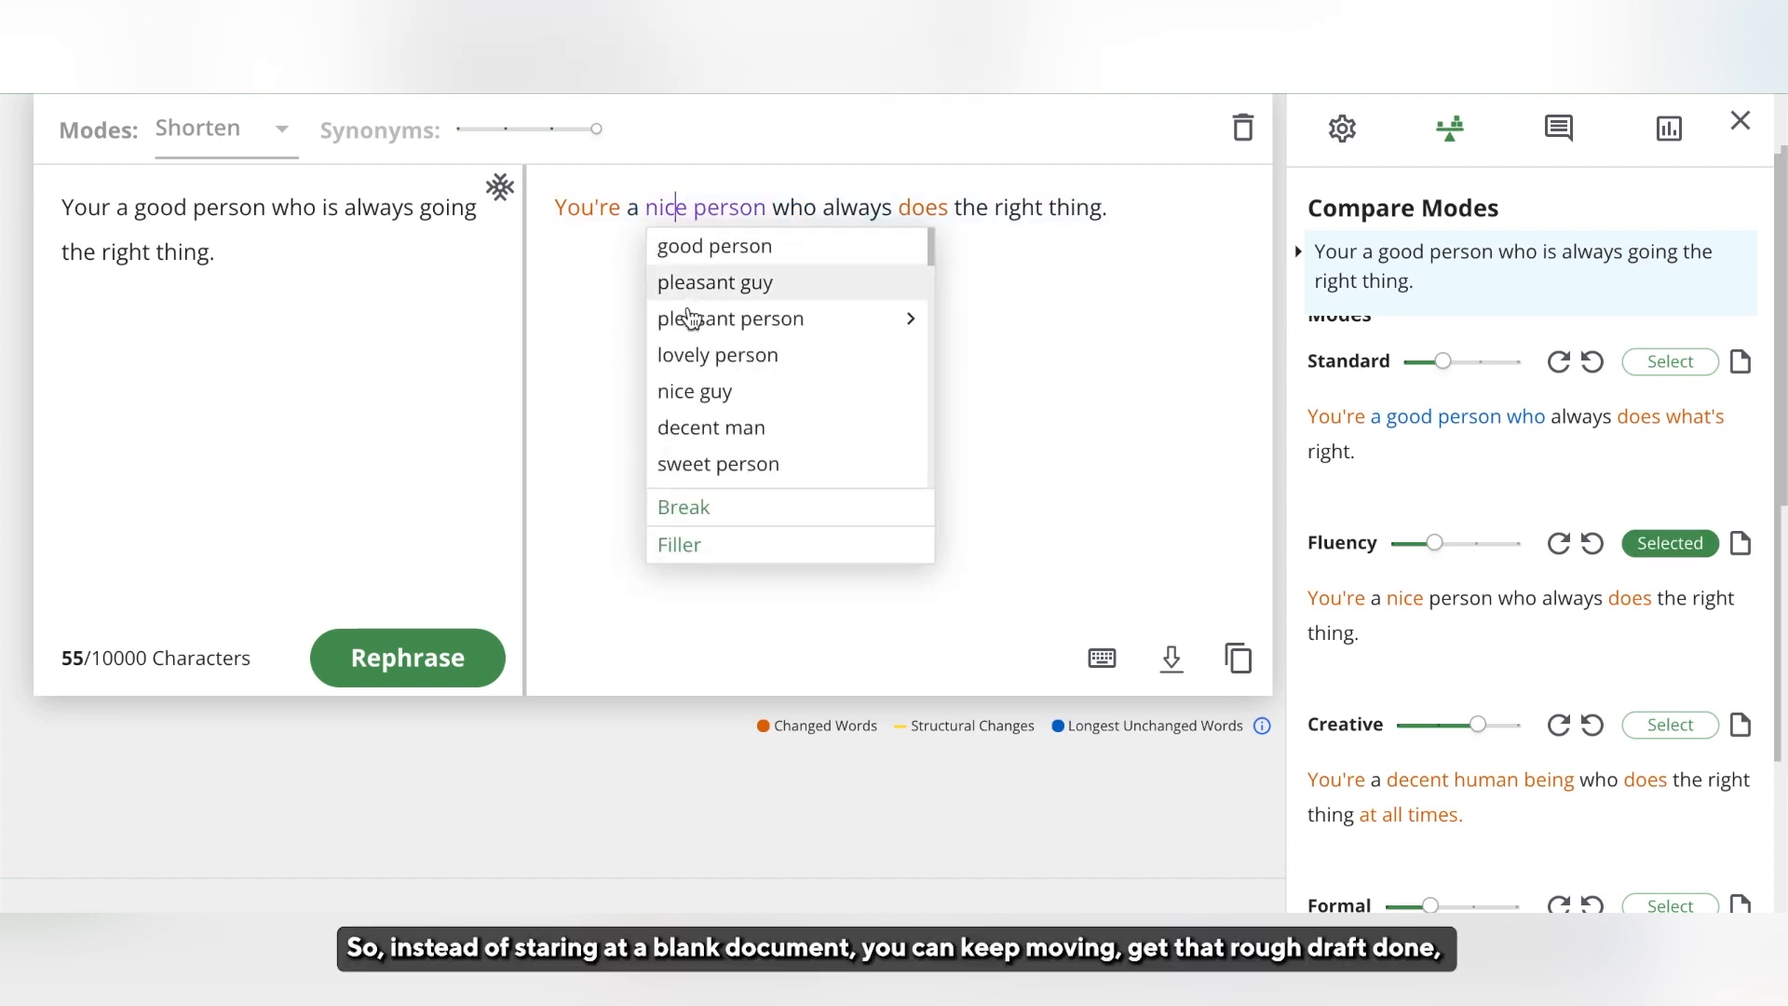
pyautogui.click(701, 466)
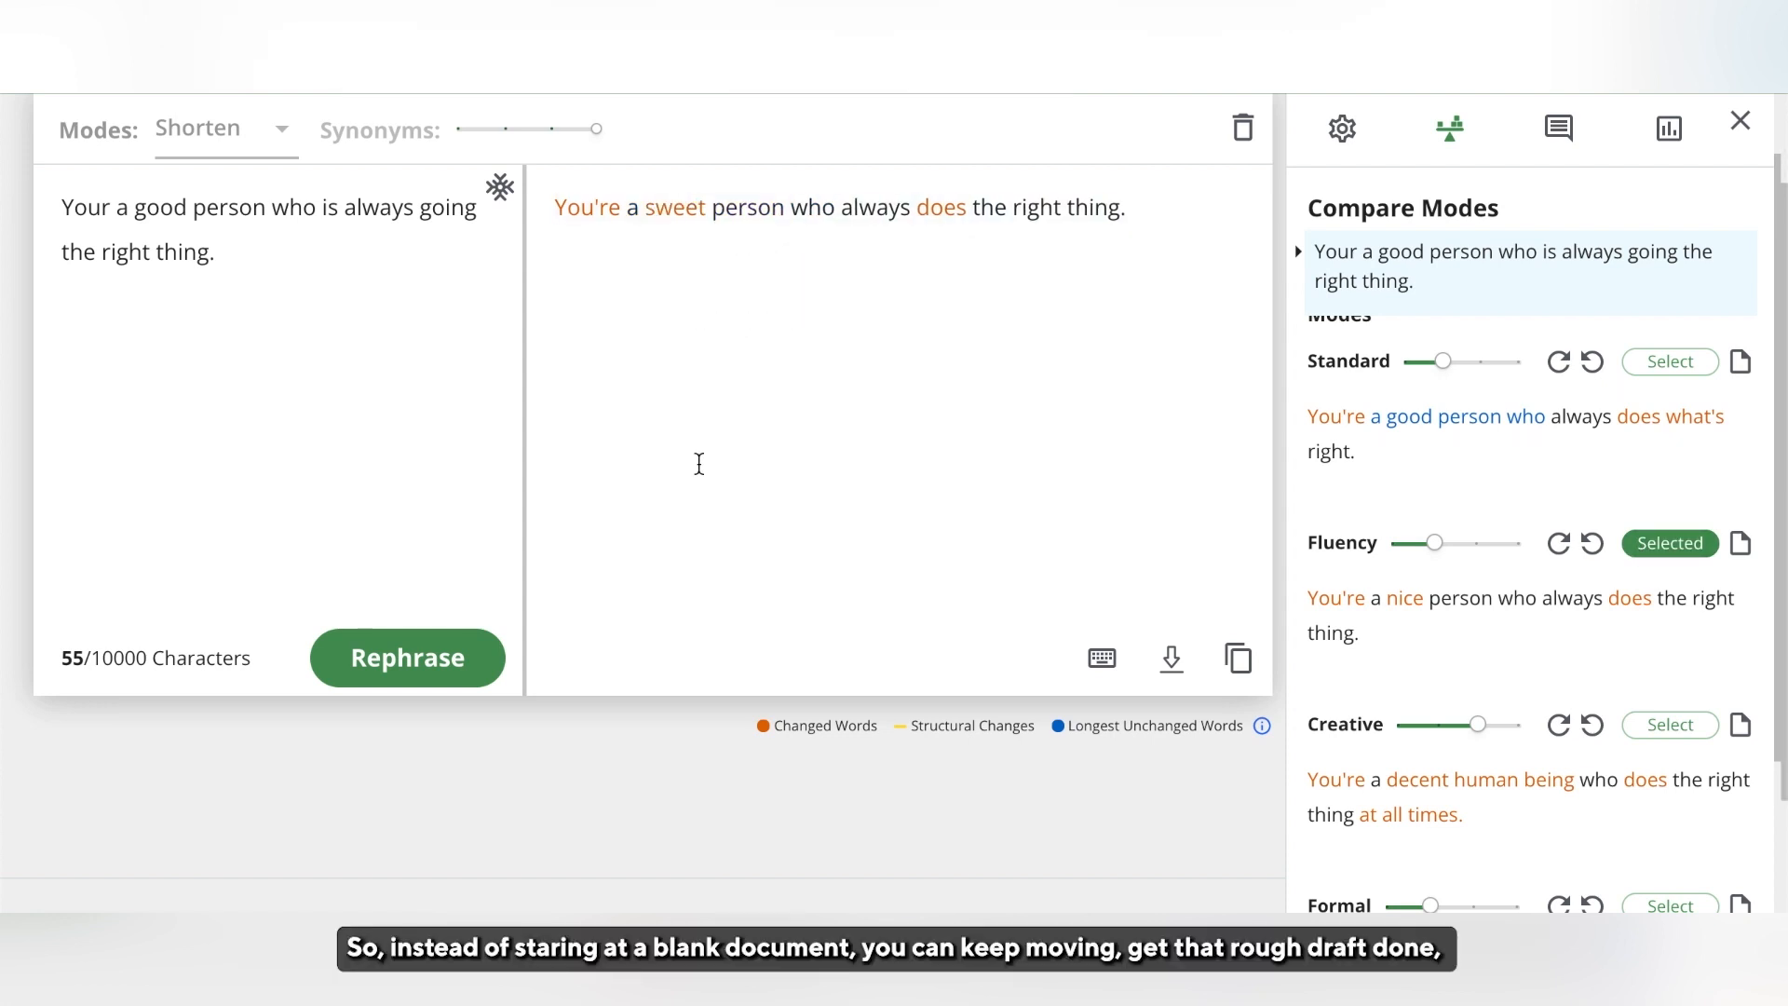
pyautogui.click(944, 209)
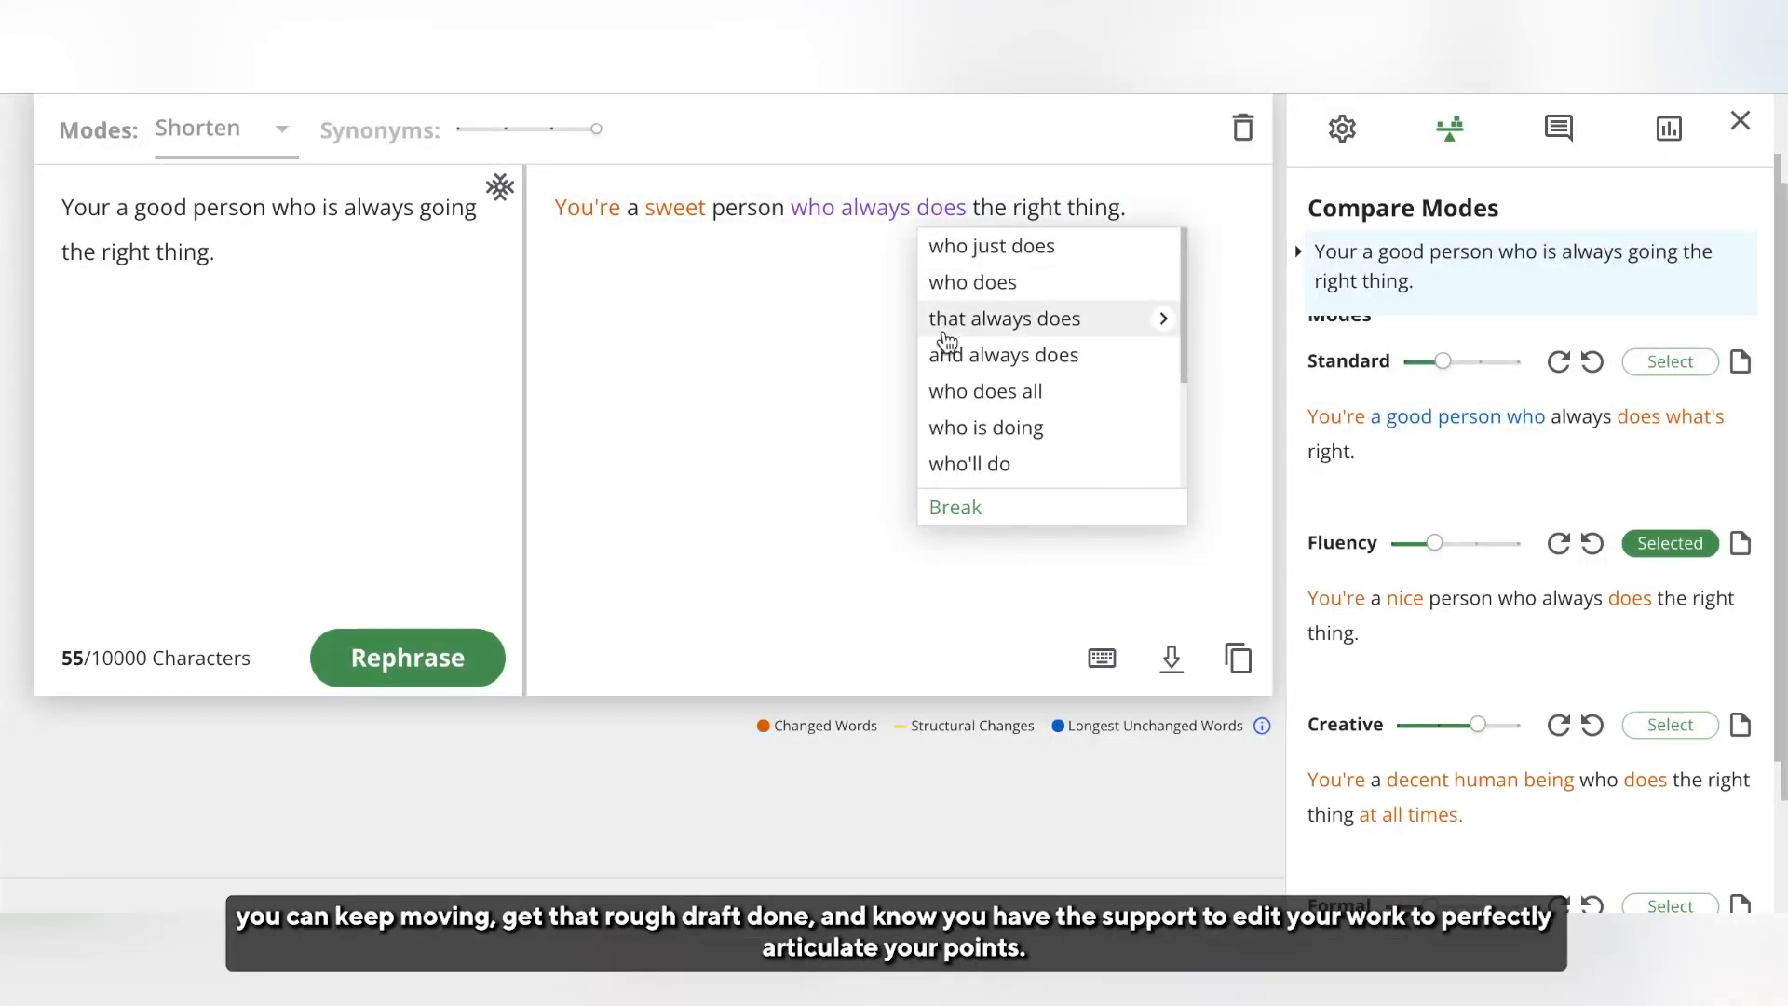
pyautogui.click(944, 332)
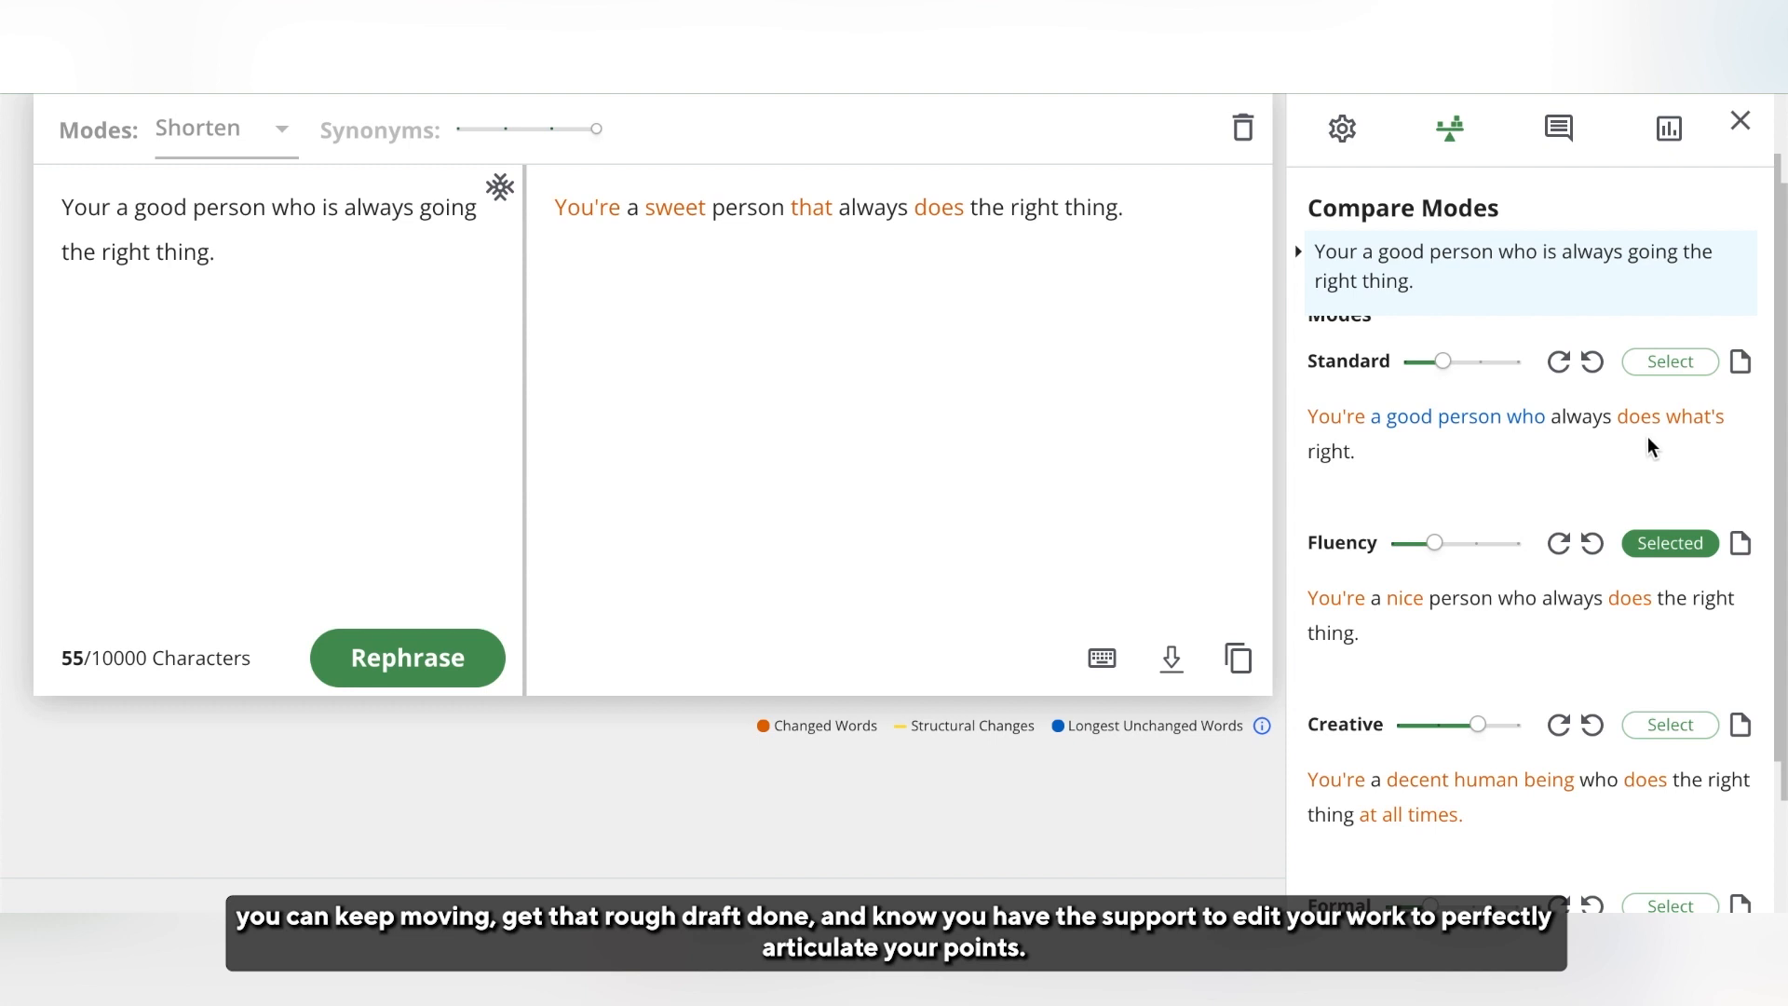
pyautogui.click(1479, 557)
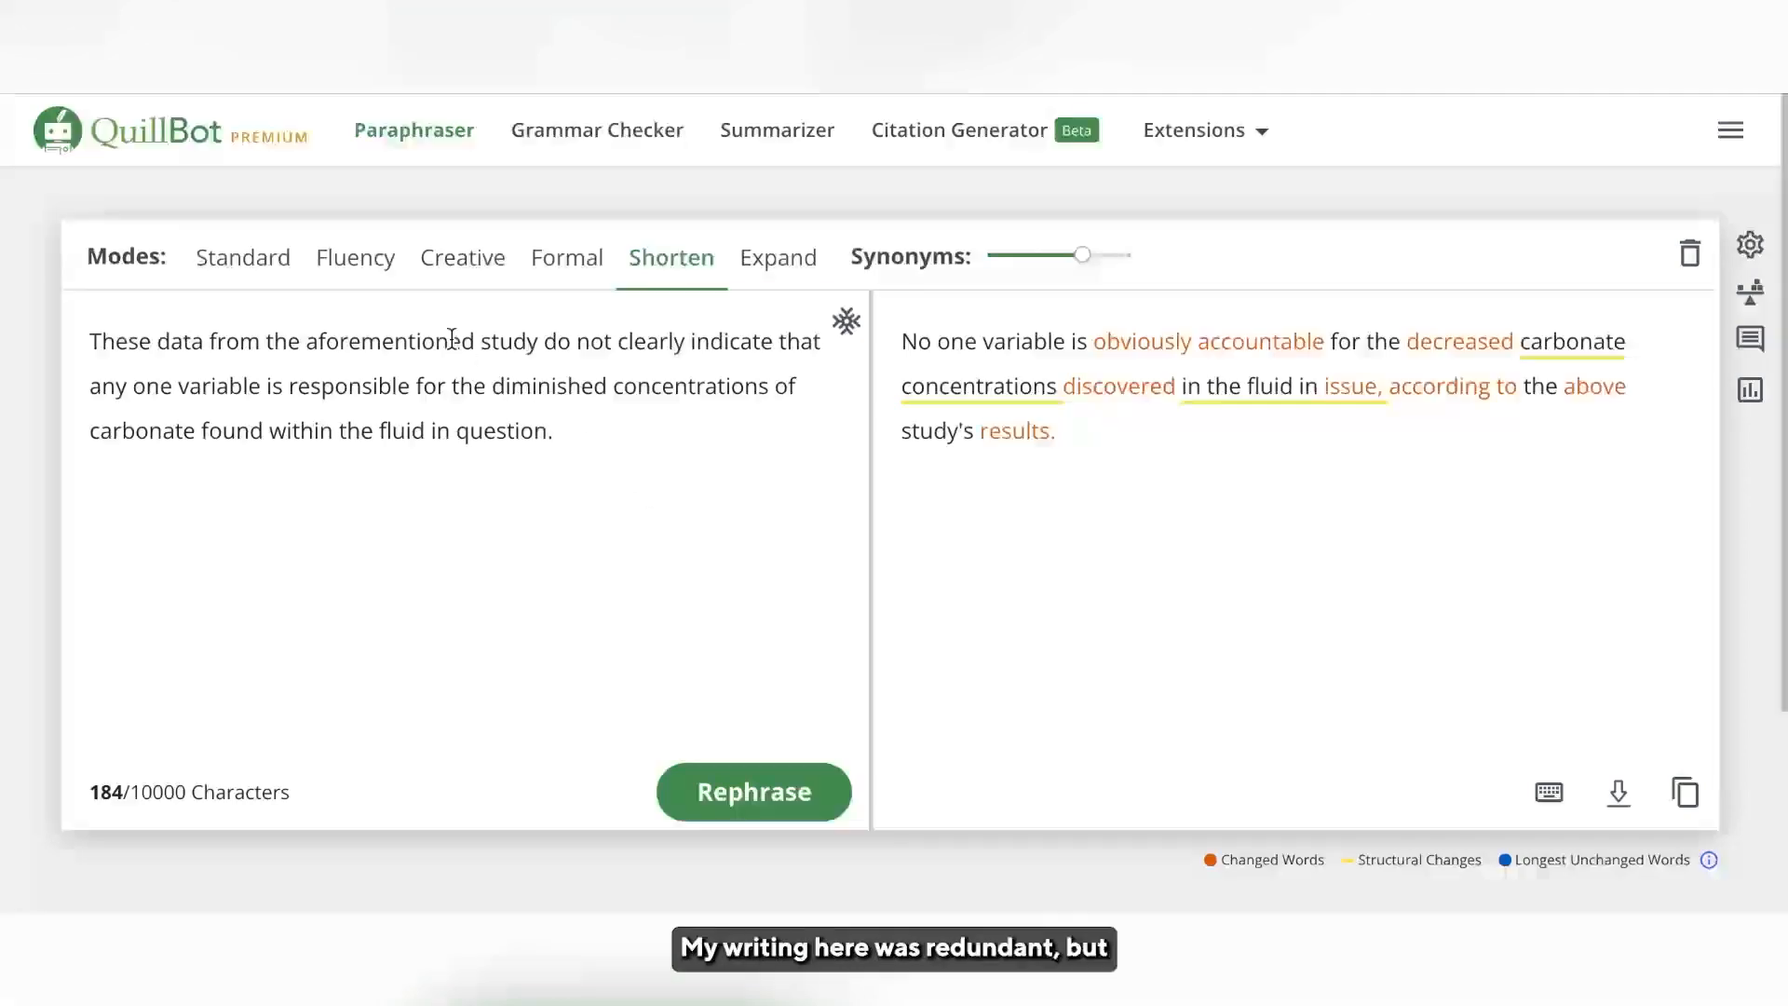
# Step: Try the Standard mode on the carbonate sentence, return to Shorten, and lower the synonym level by one notch
pyautogui.click(258, 268)
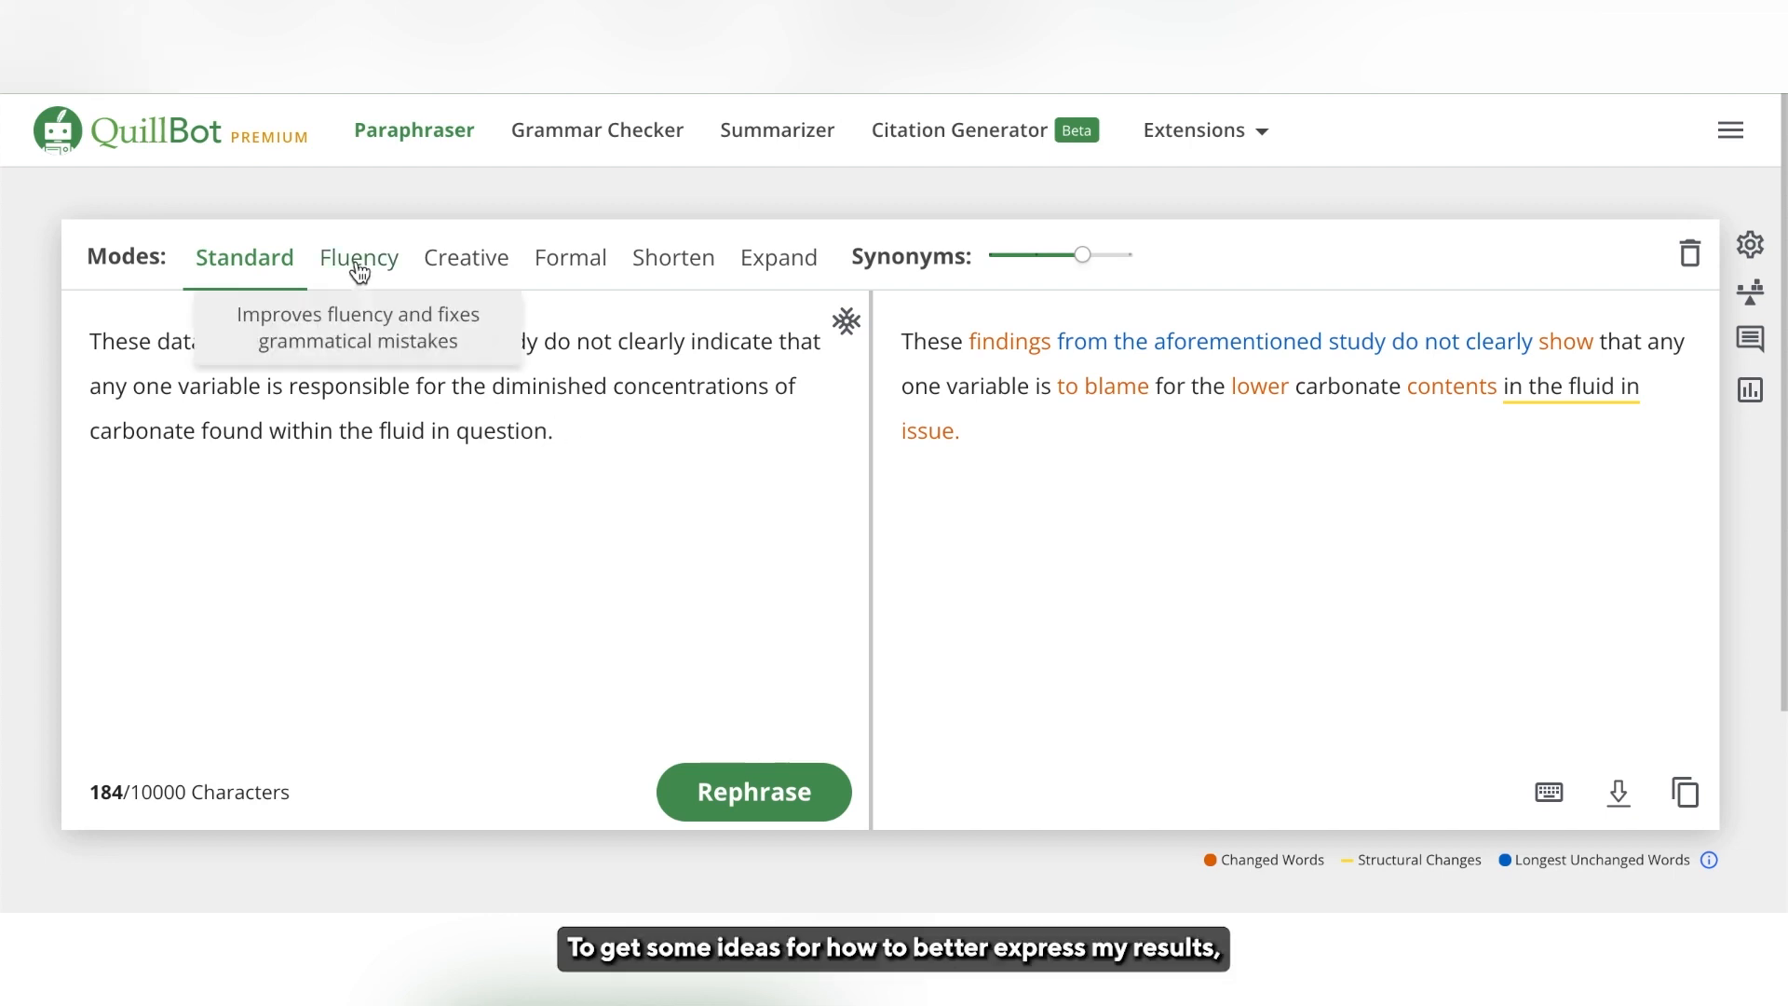
pyautogui.click(681, 273)
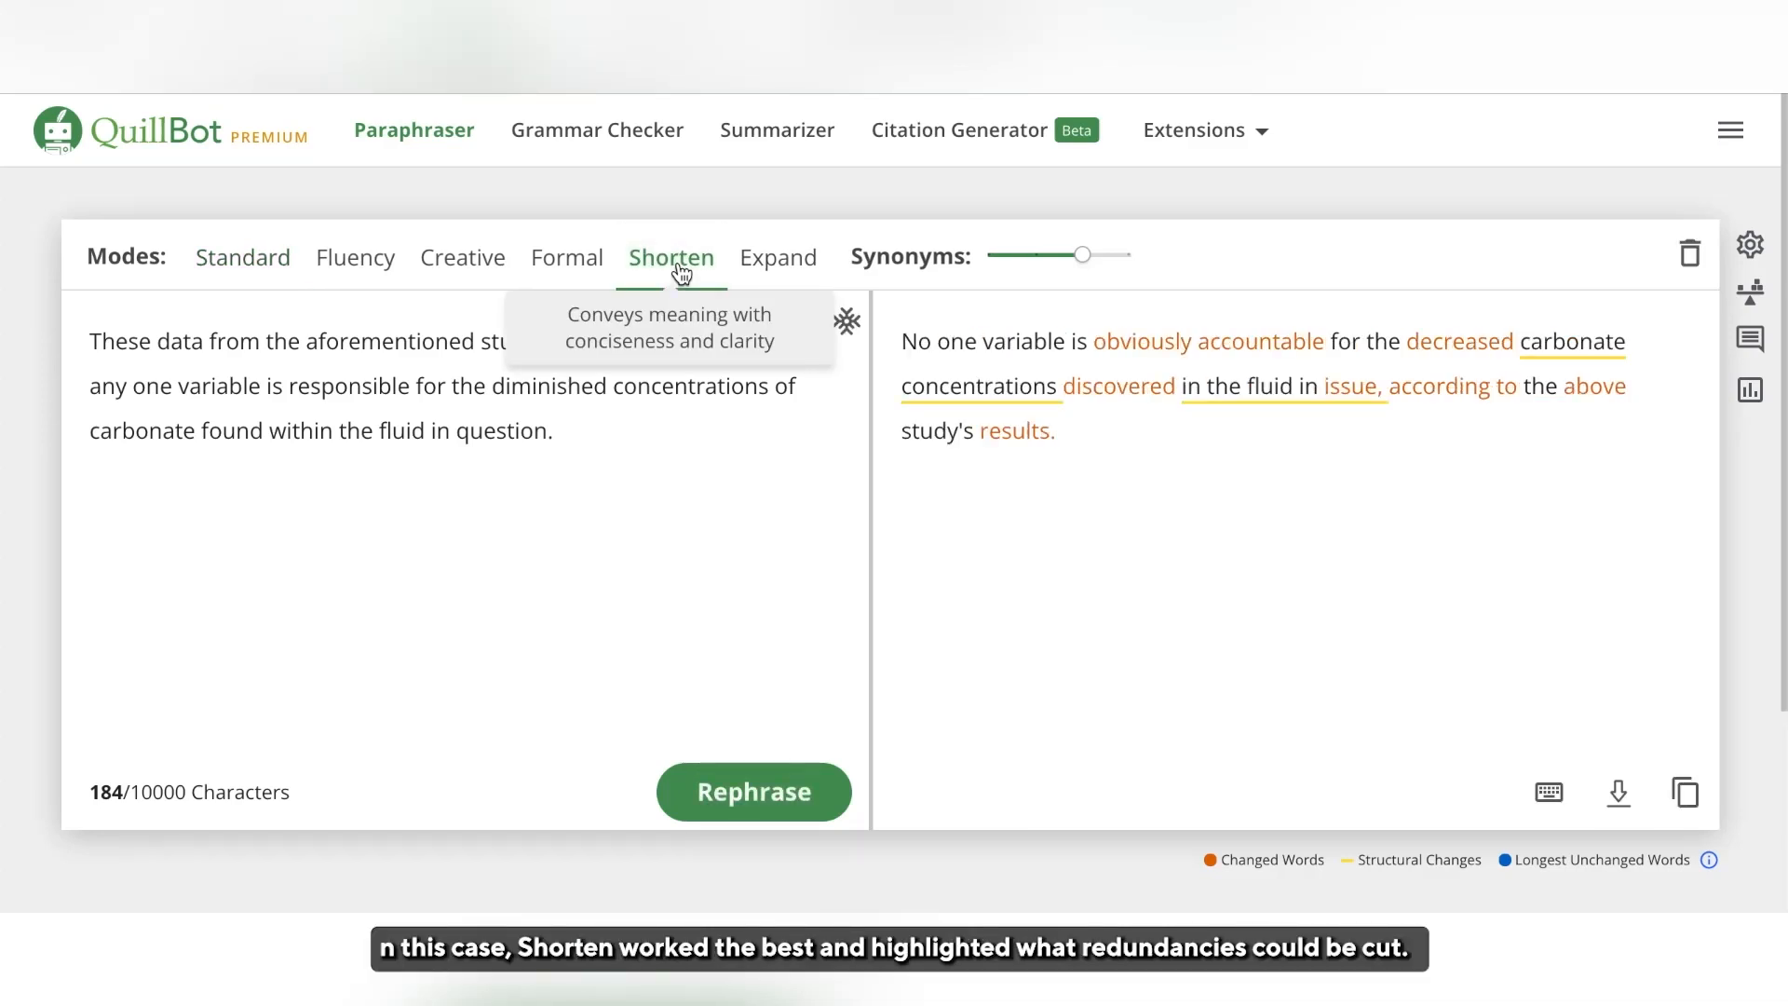
pyautogui.click(1043, 263)
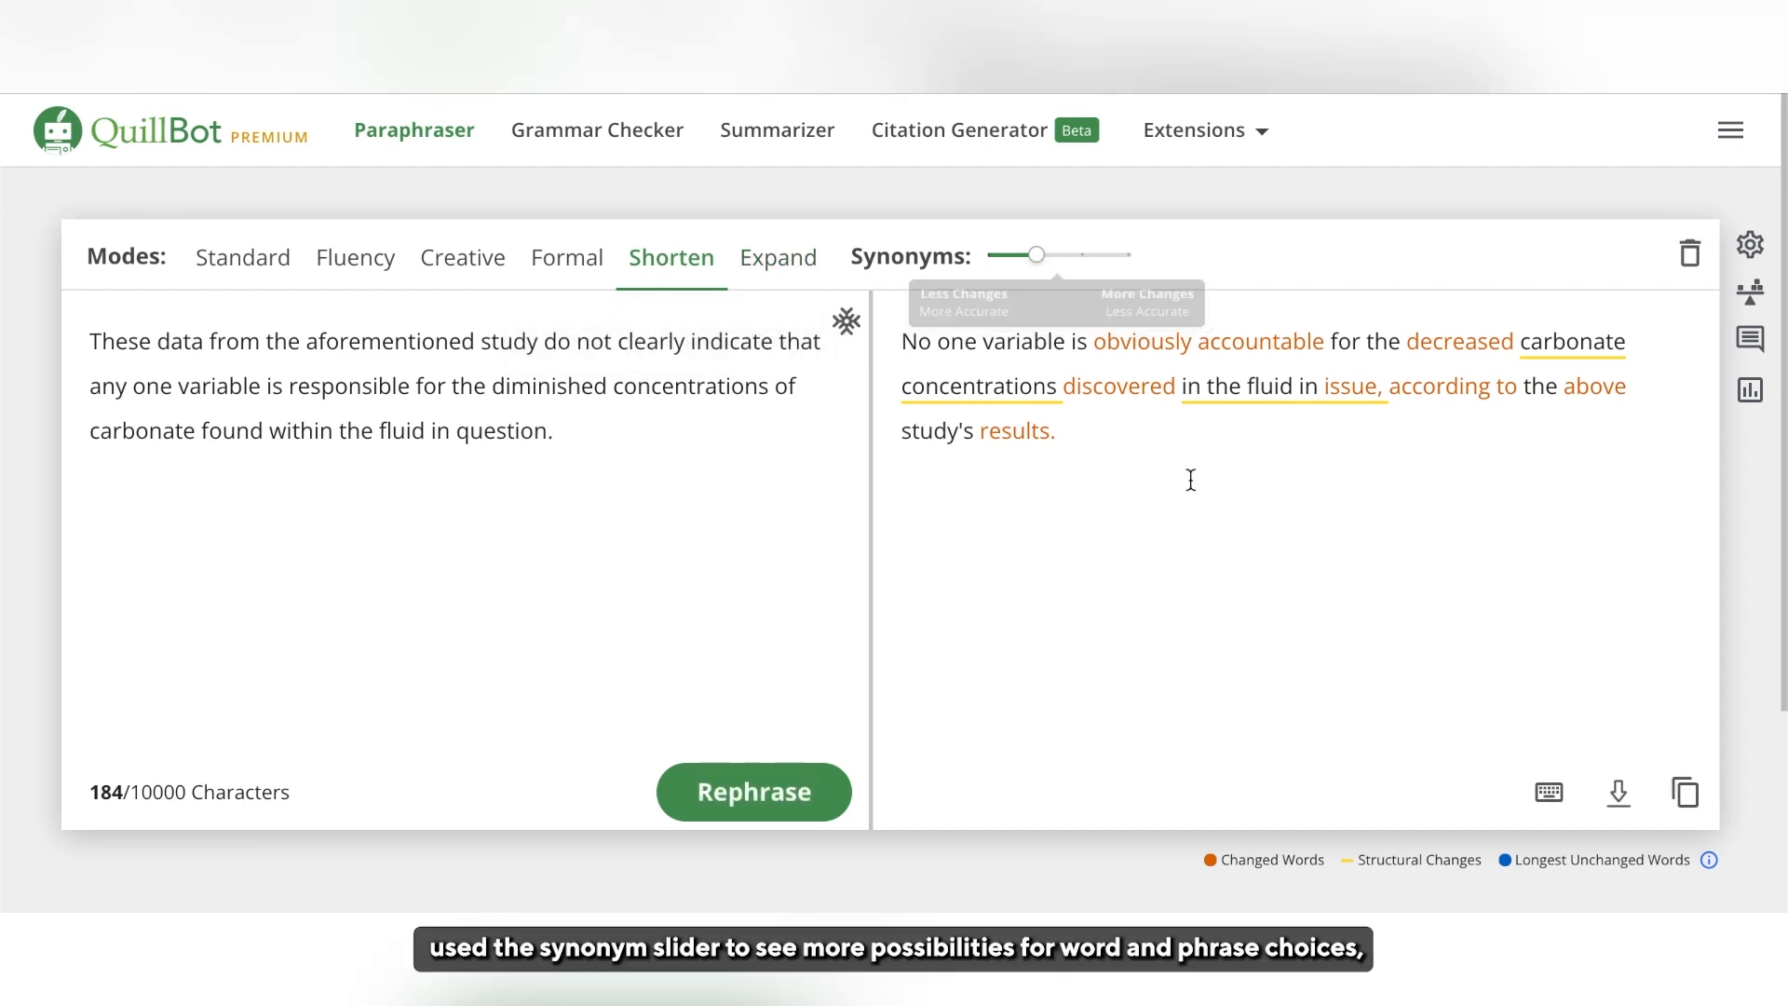
# Step: Examine the alternatives for "discovered" and "according to the above" in the shortened sentence without replacing them
pyautogui.click(1133, 395)
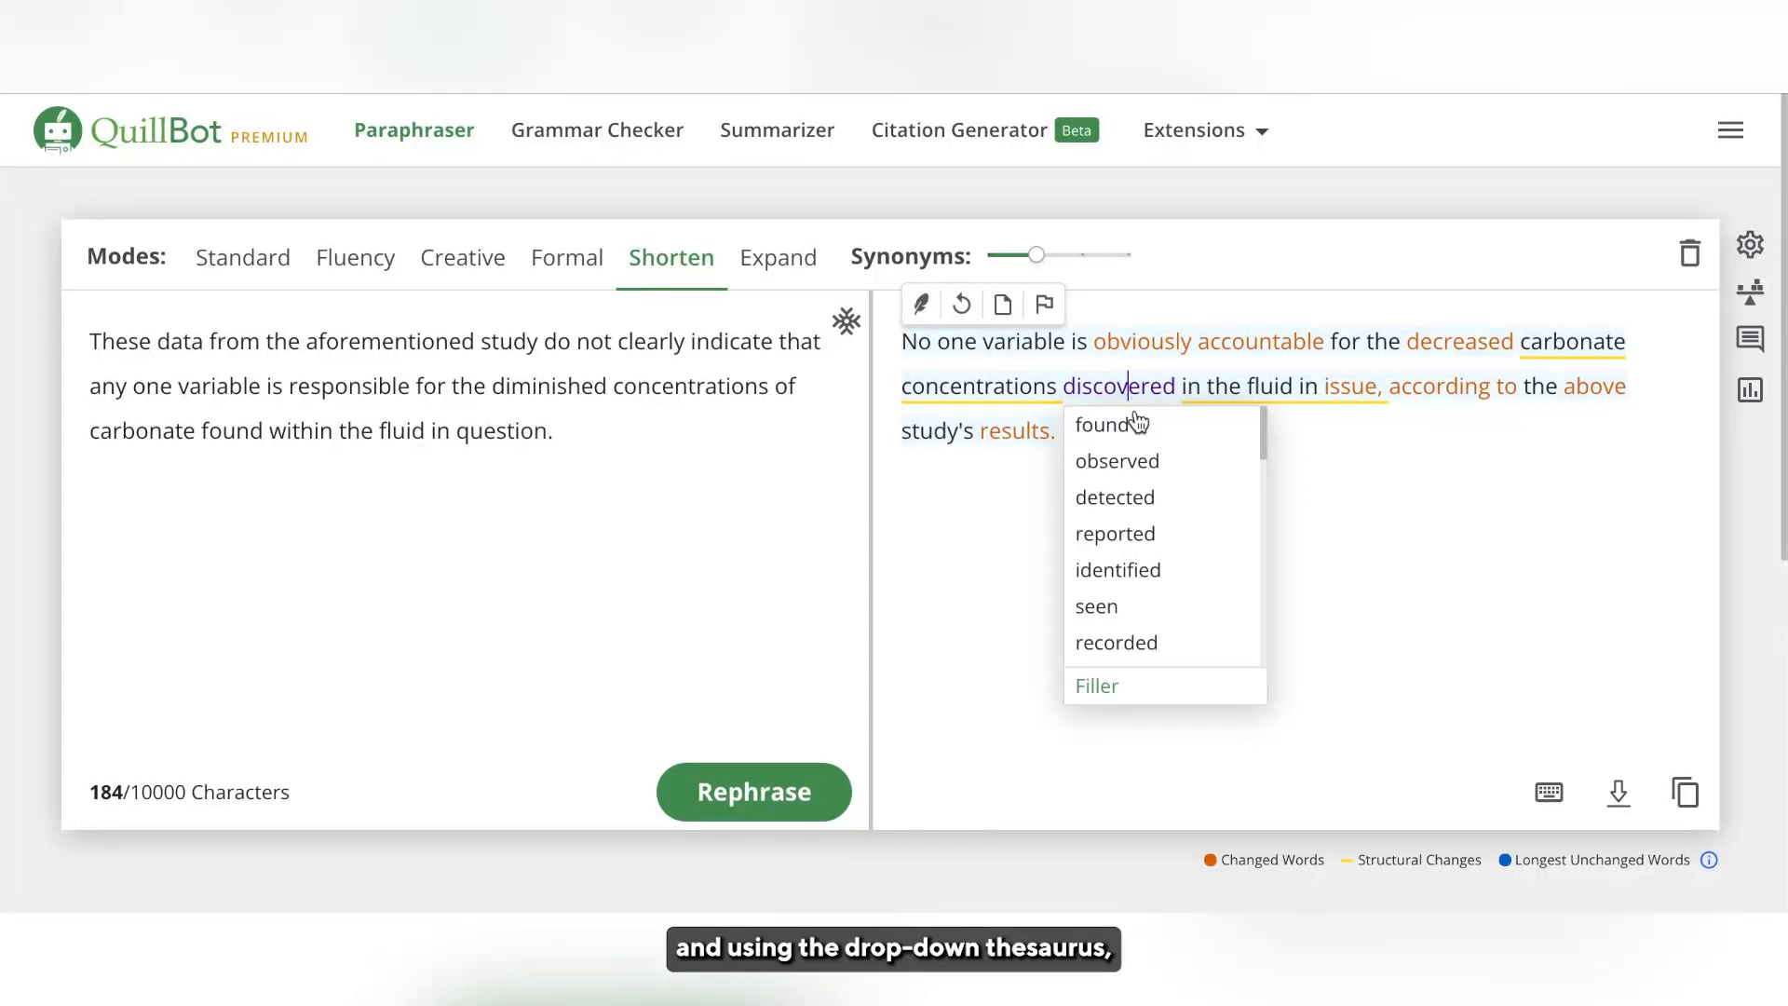
pyautogui.click(1244, 463)
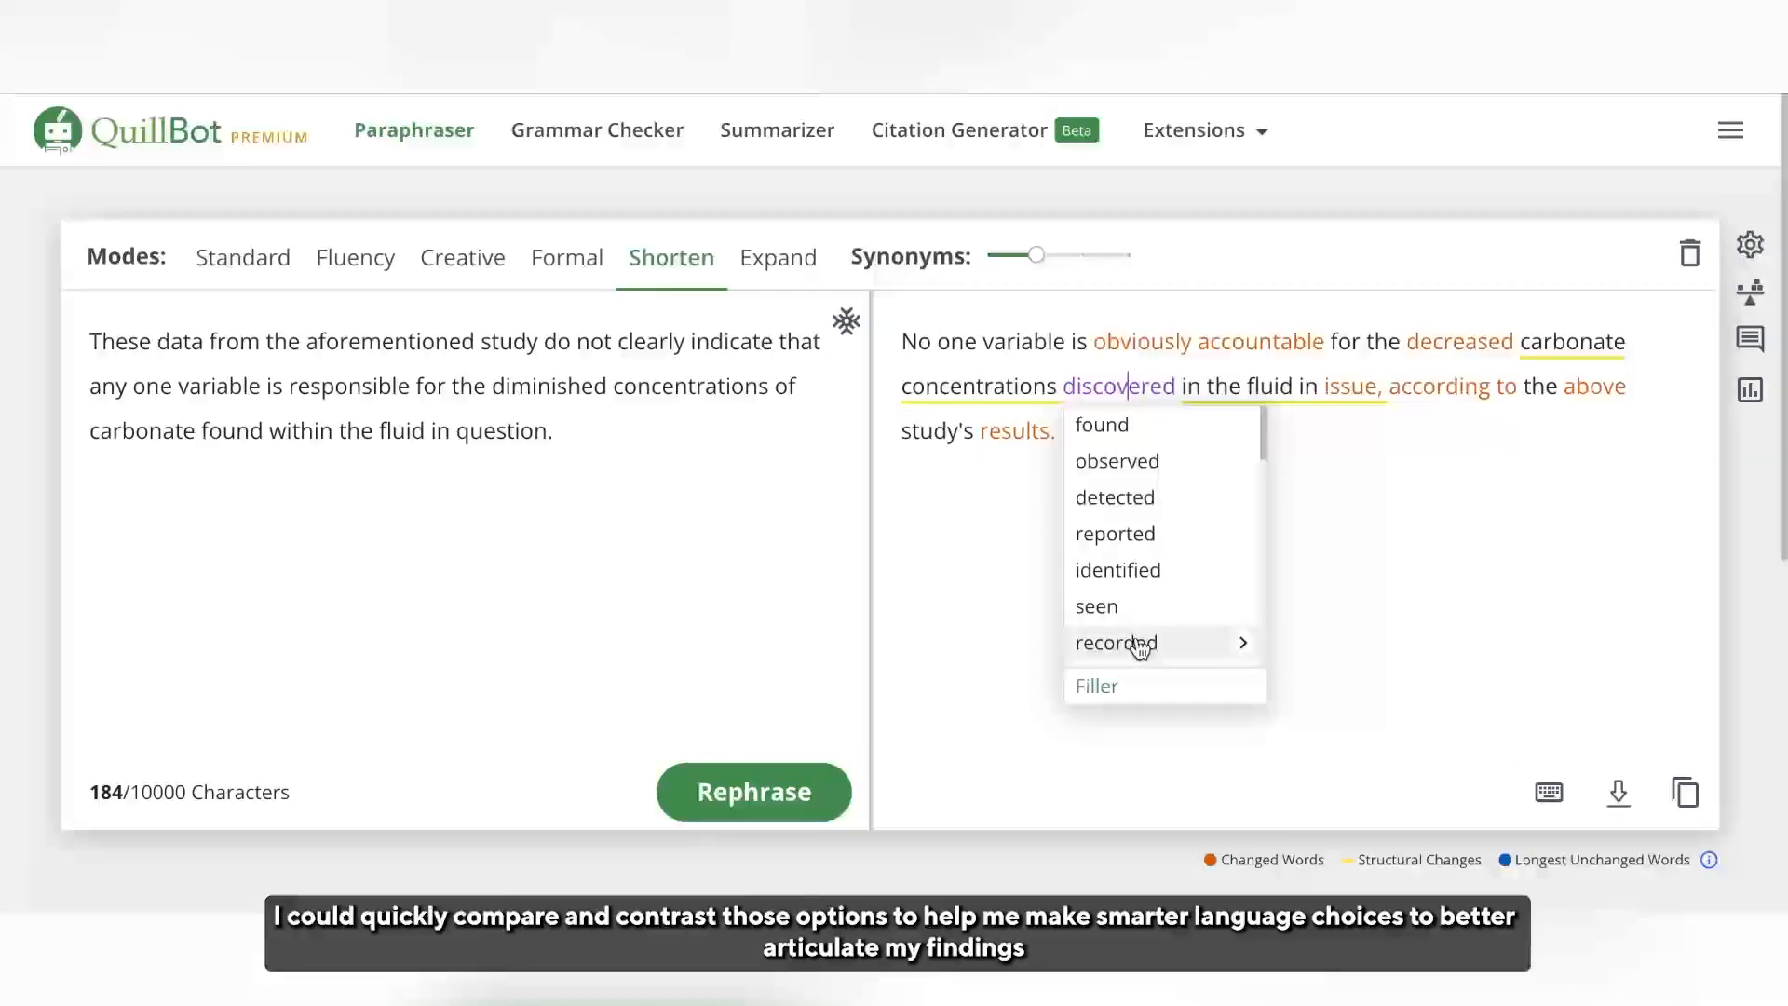
pyautogui.click(1419, 548)
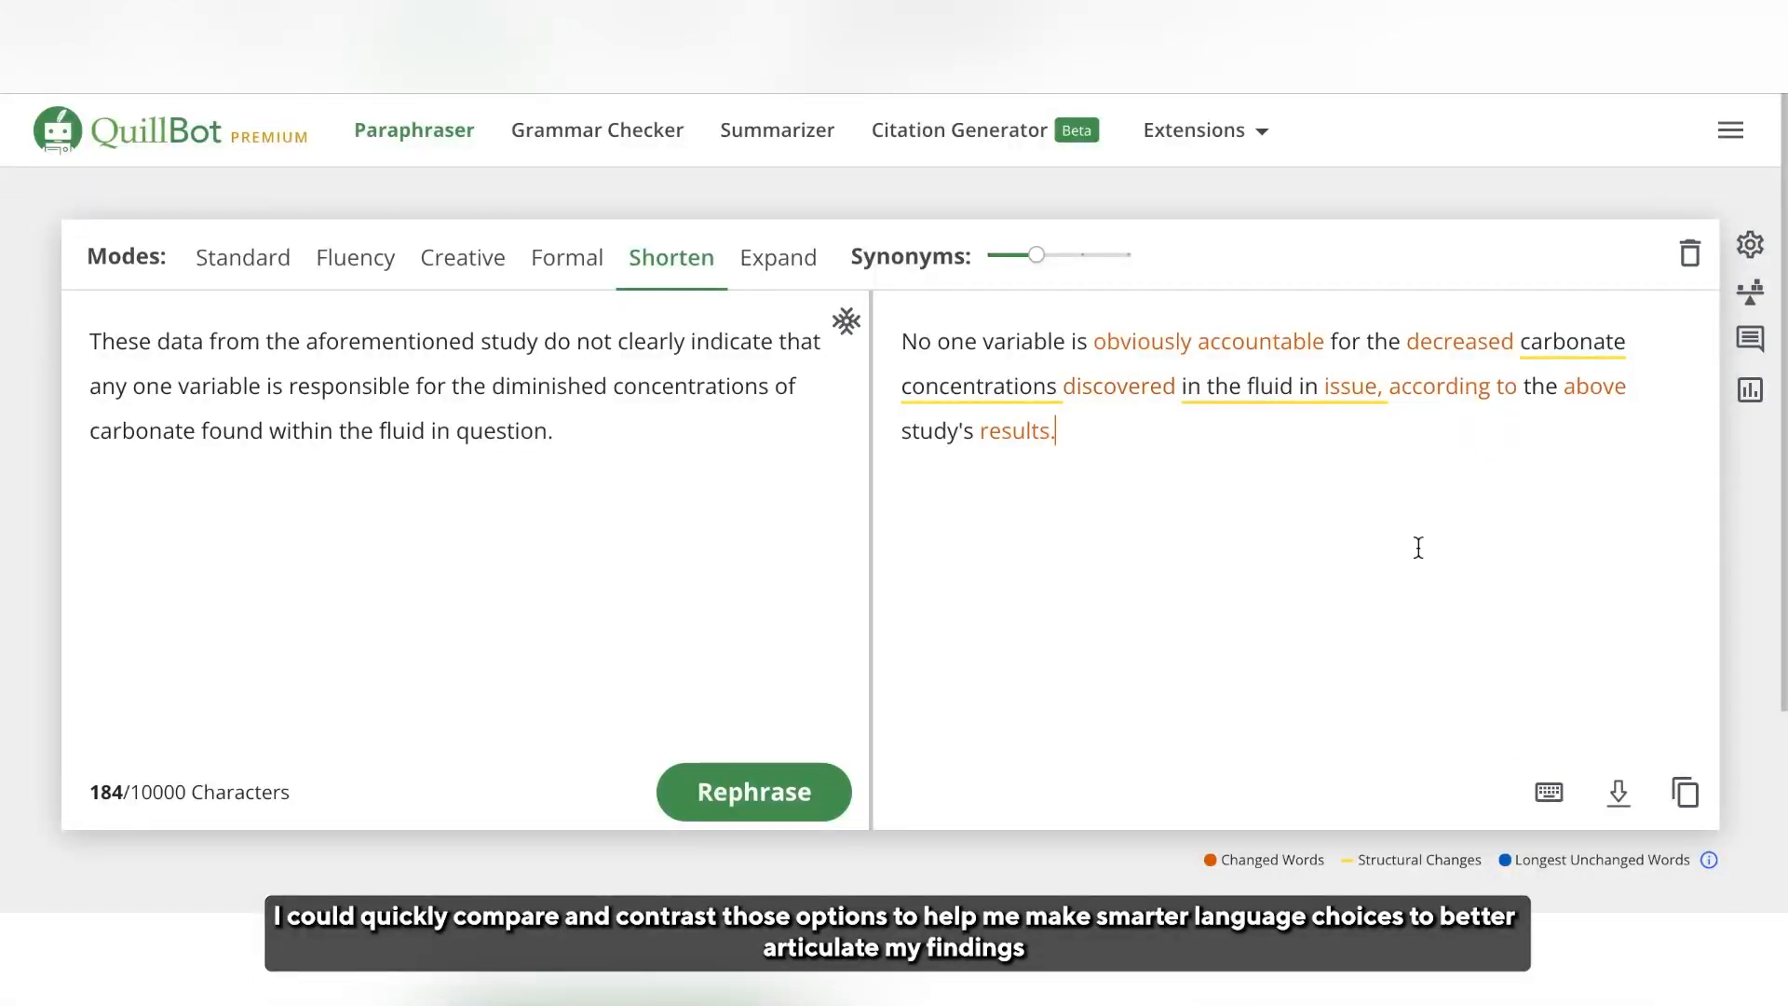
pyautogui.click(1449, 389)
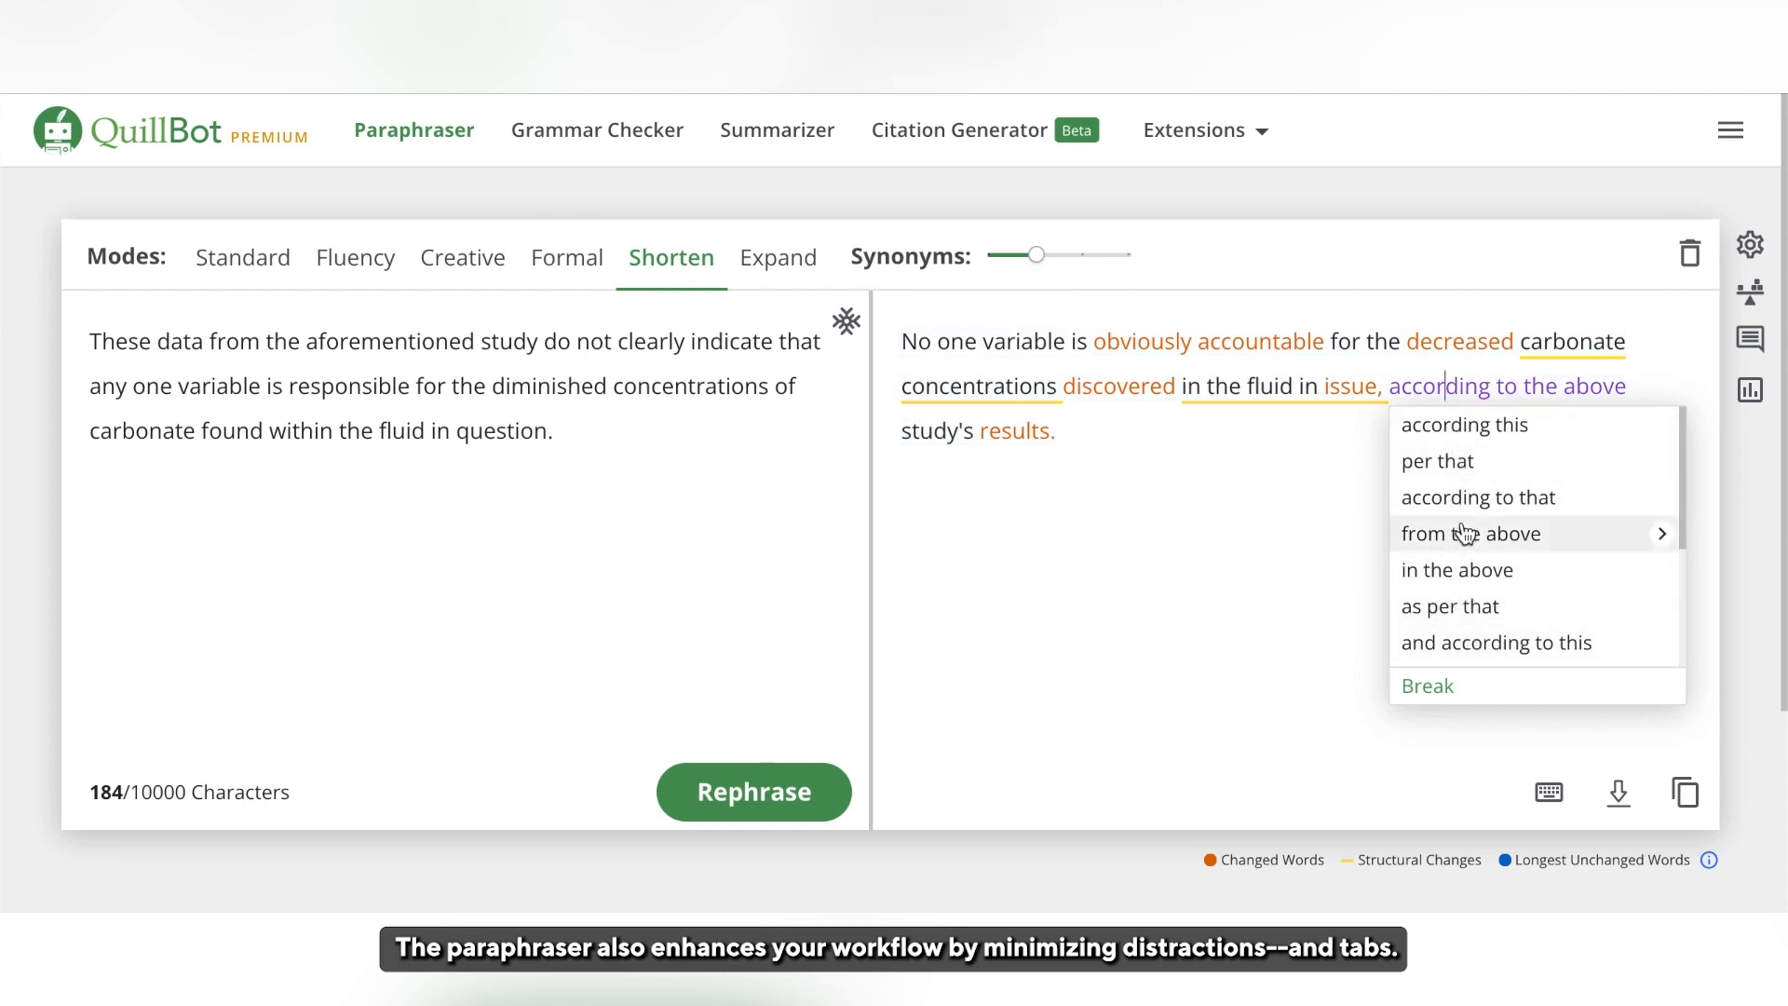
# Step: Check the definition of the suggestion "clearly" and replace "obviously" with "demonstrably" in the shortened sentence
pyautogui.click(1169, 345)
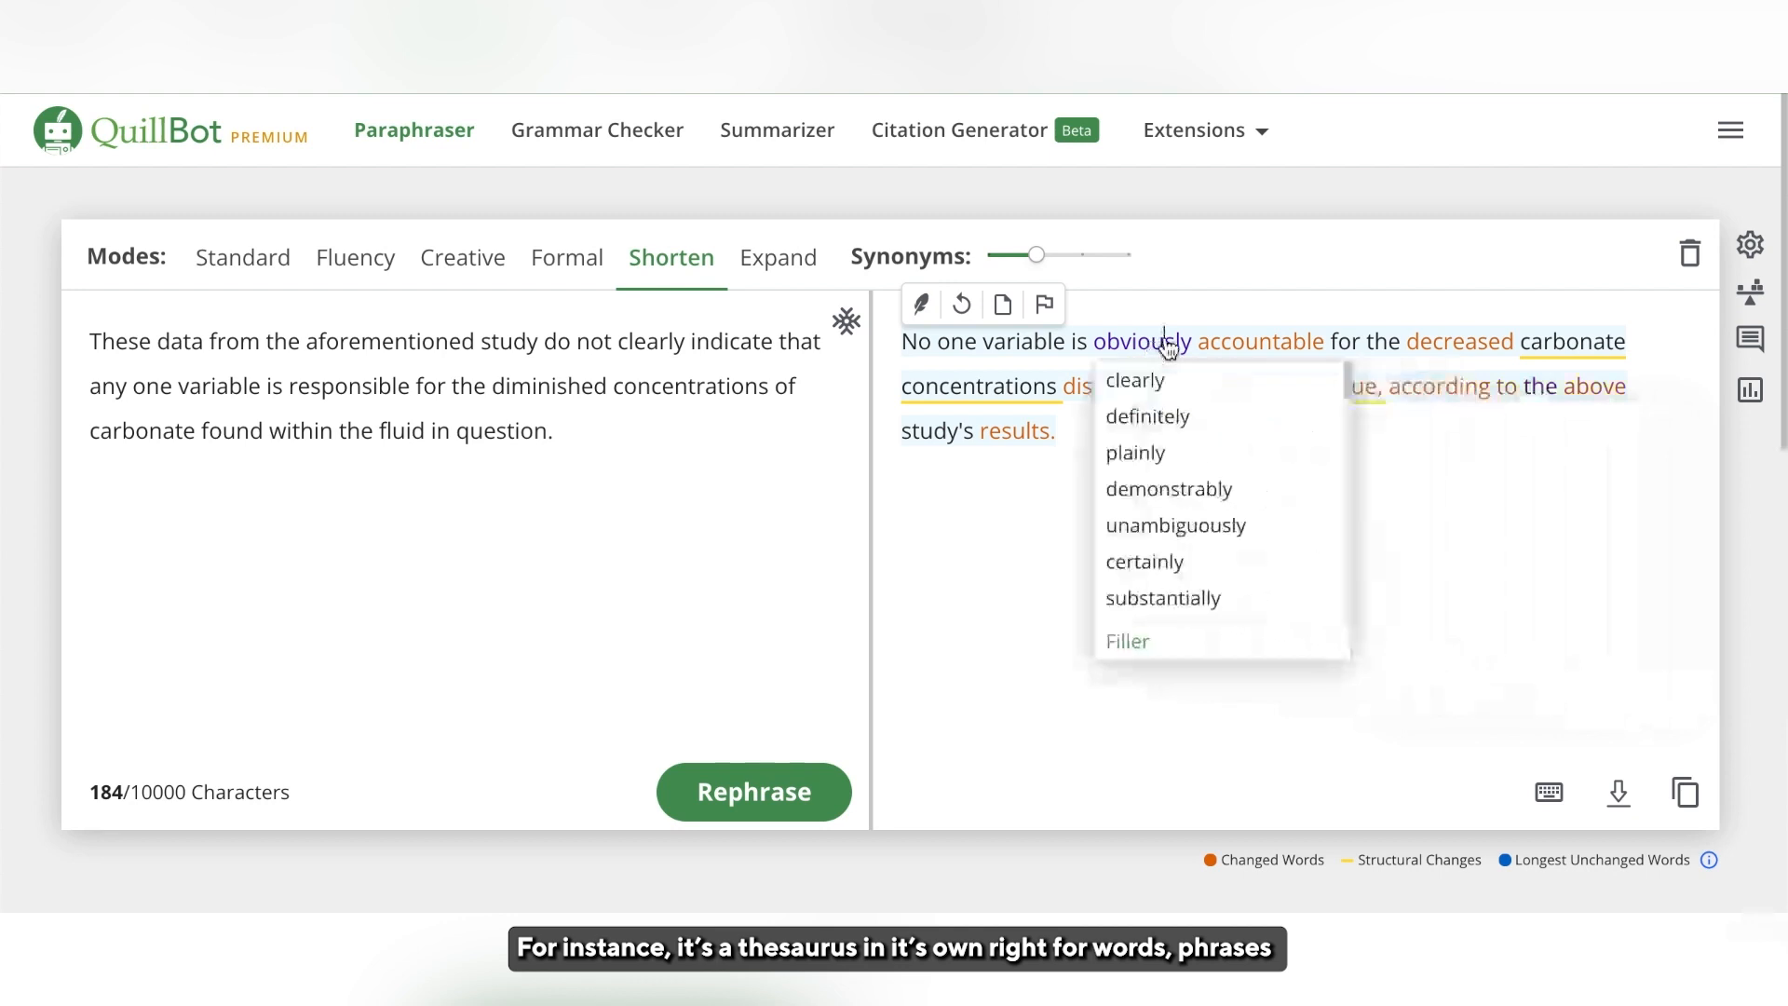
pyautogui.moveTo(1329, 388)
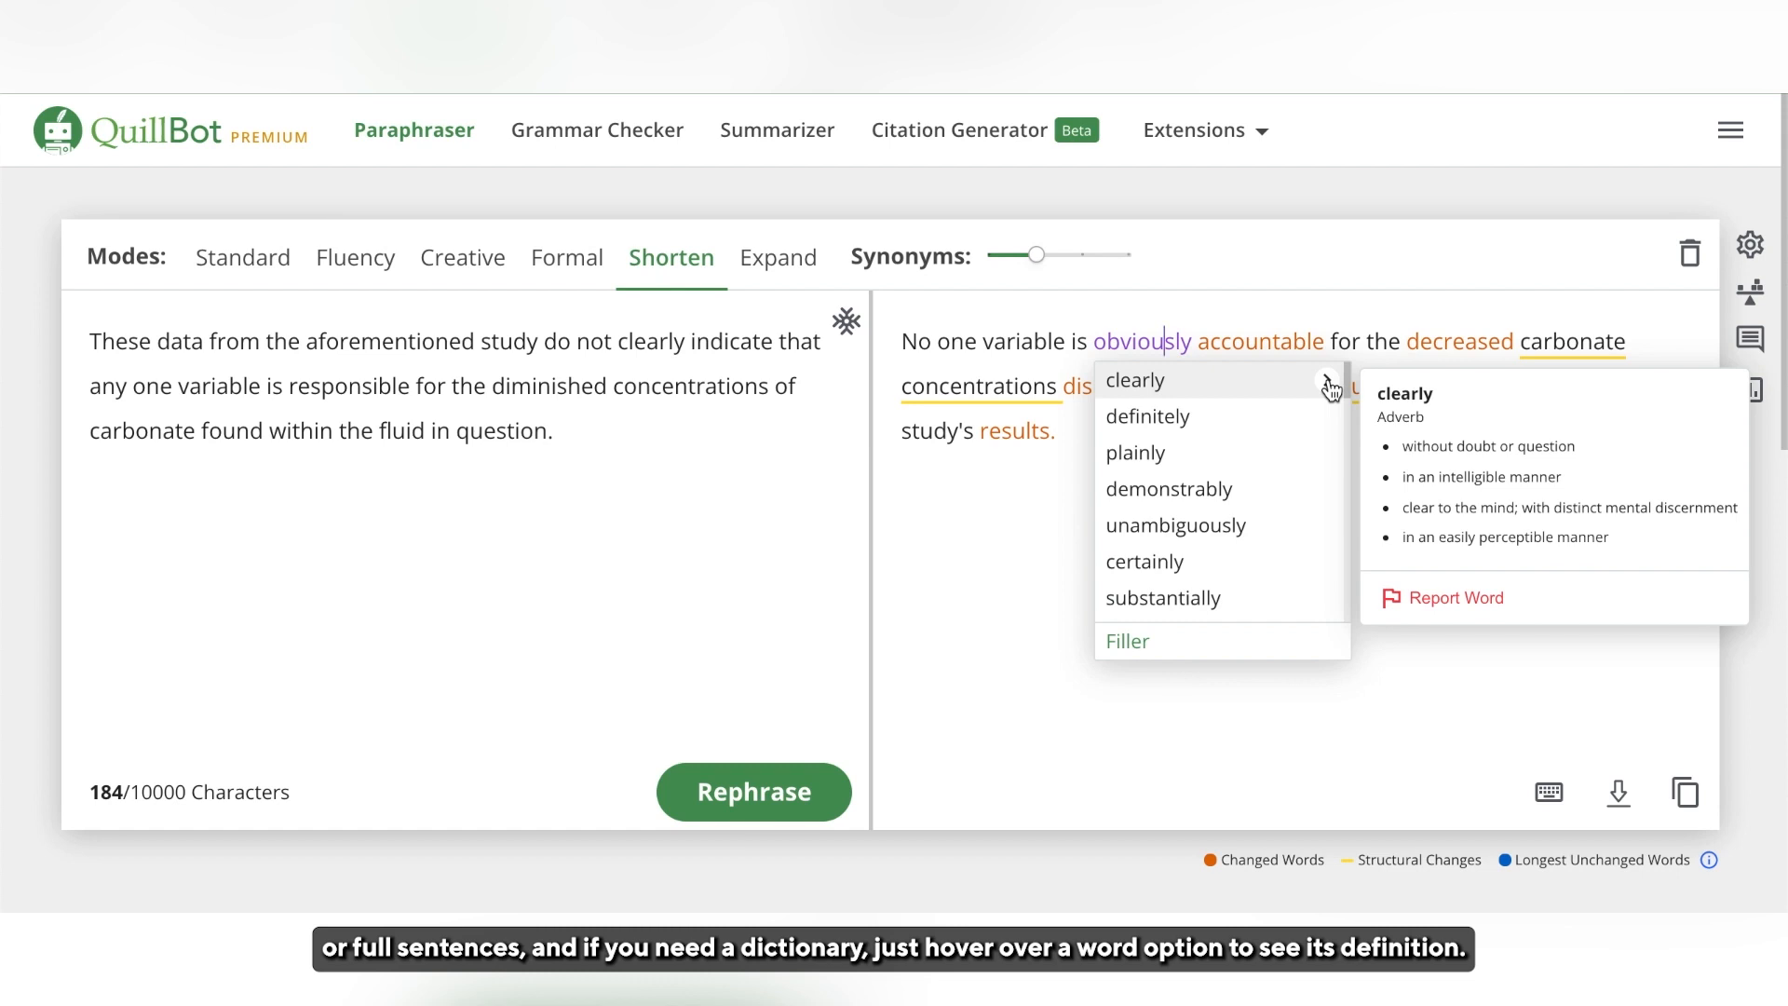
pyautogui.click(1284, 495)
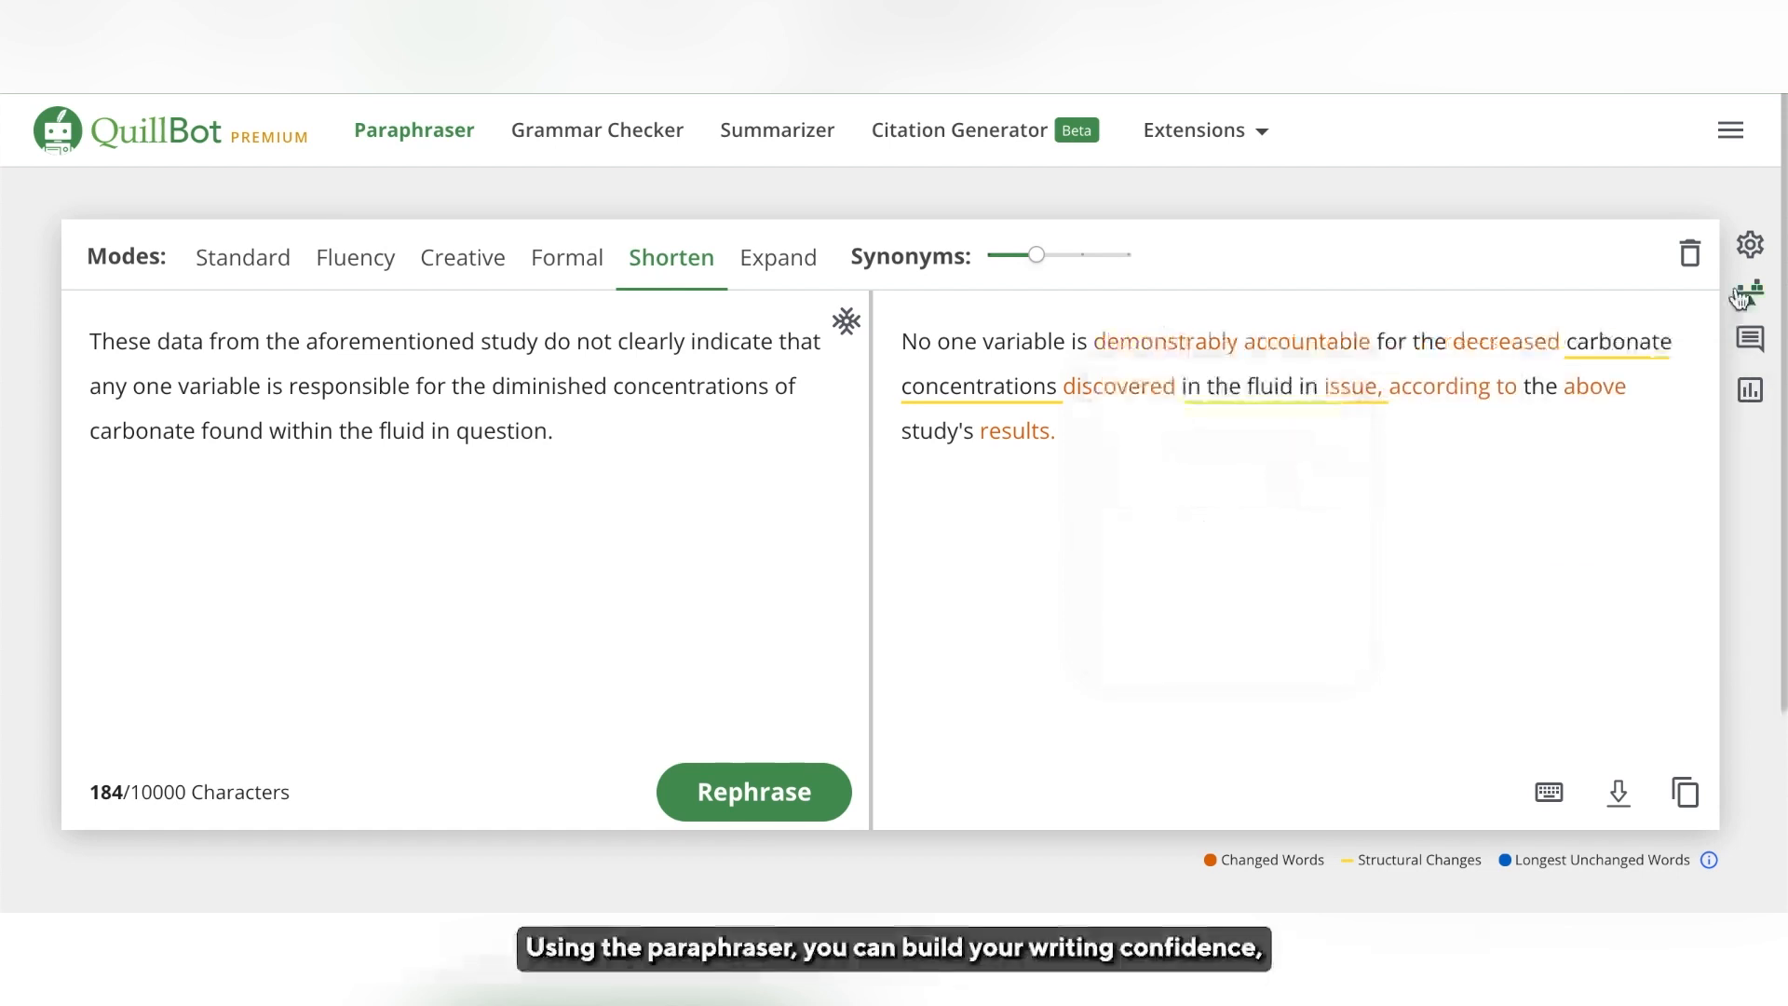
# Step: Compare the modes for the carbonate sentence, raising Standard's synonym level to the maximum, and select the Formal version as the output
pyautogui.click(1751, 291)
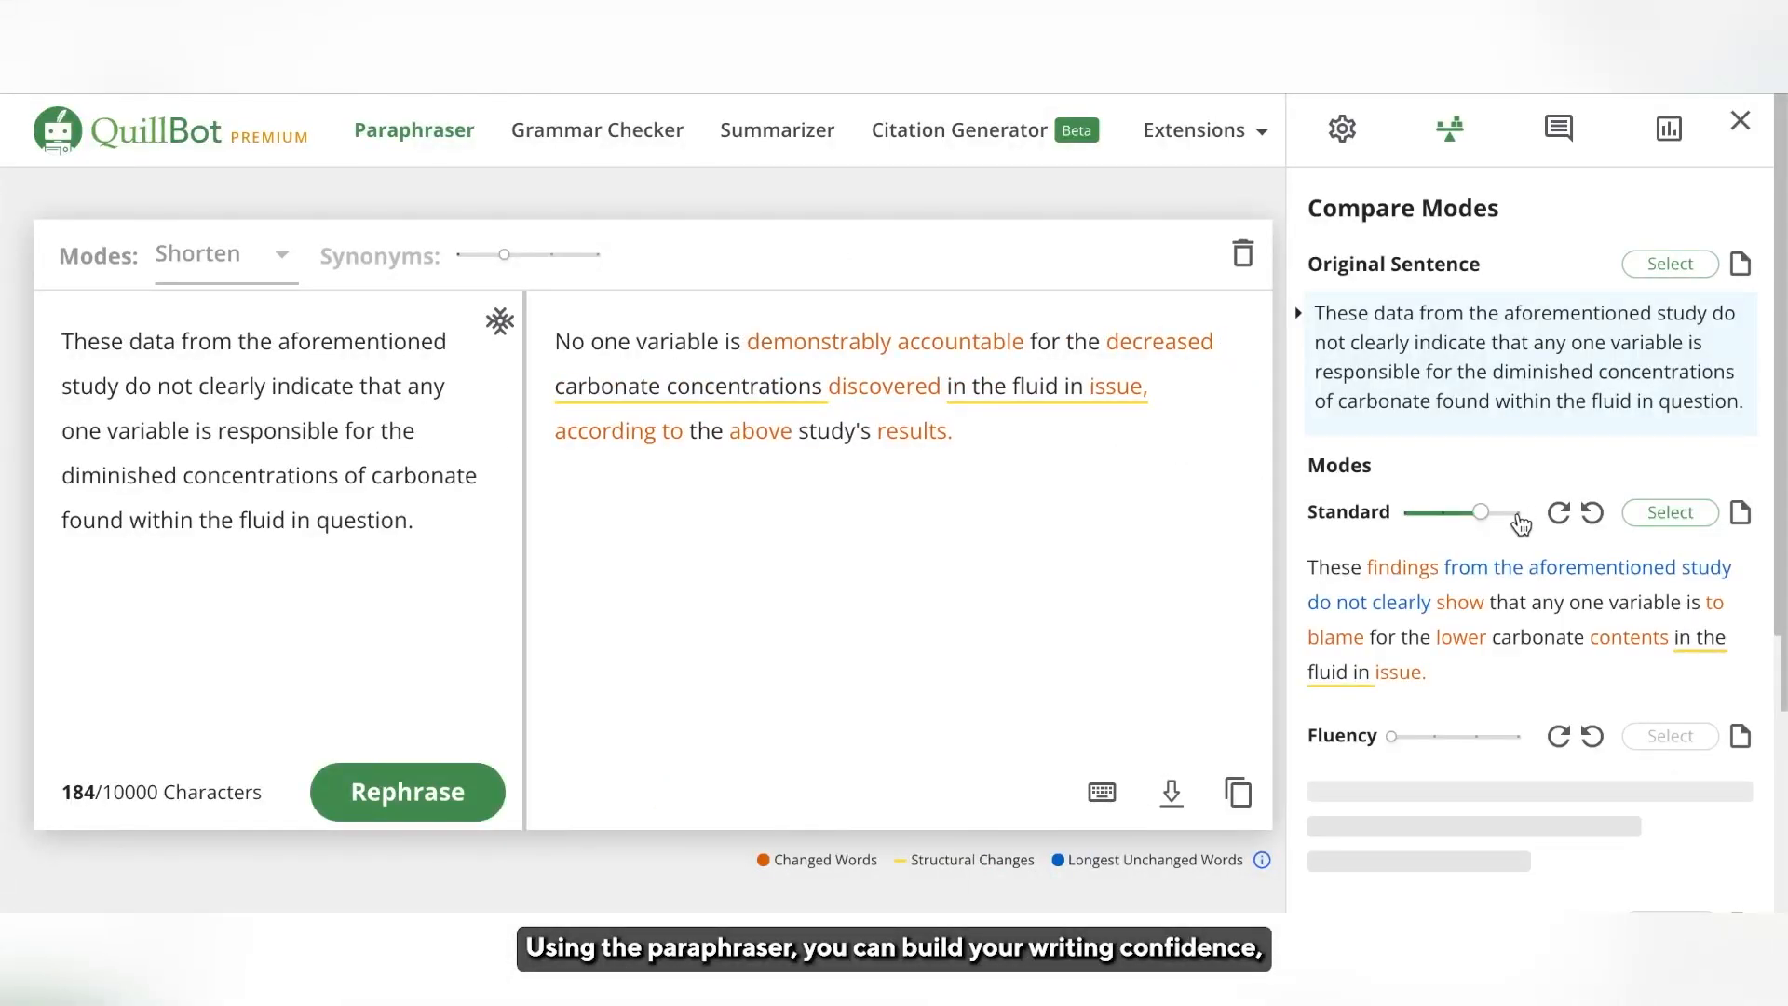
pyautogui.click(1517, 514)
pyautogui.scroll(-3, 1597, 796)
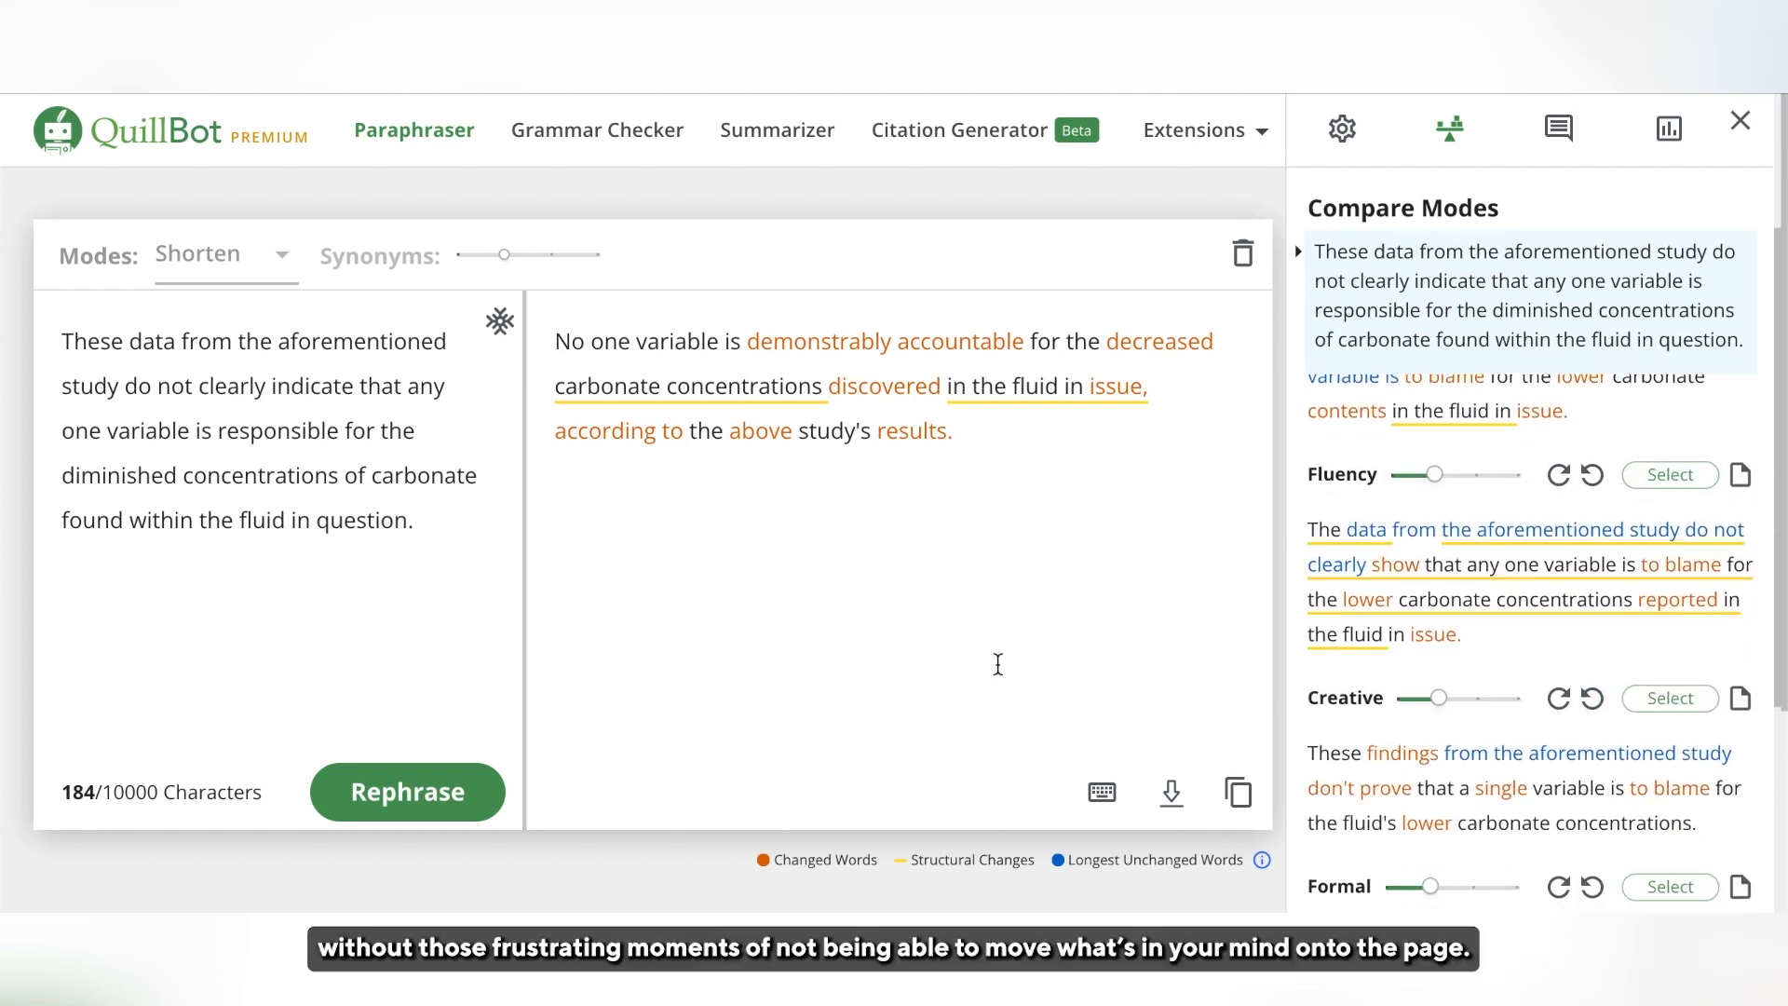
pyautogui.scroll(-3, 1649, 778)
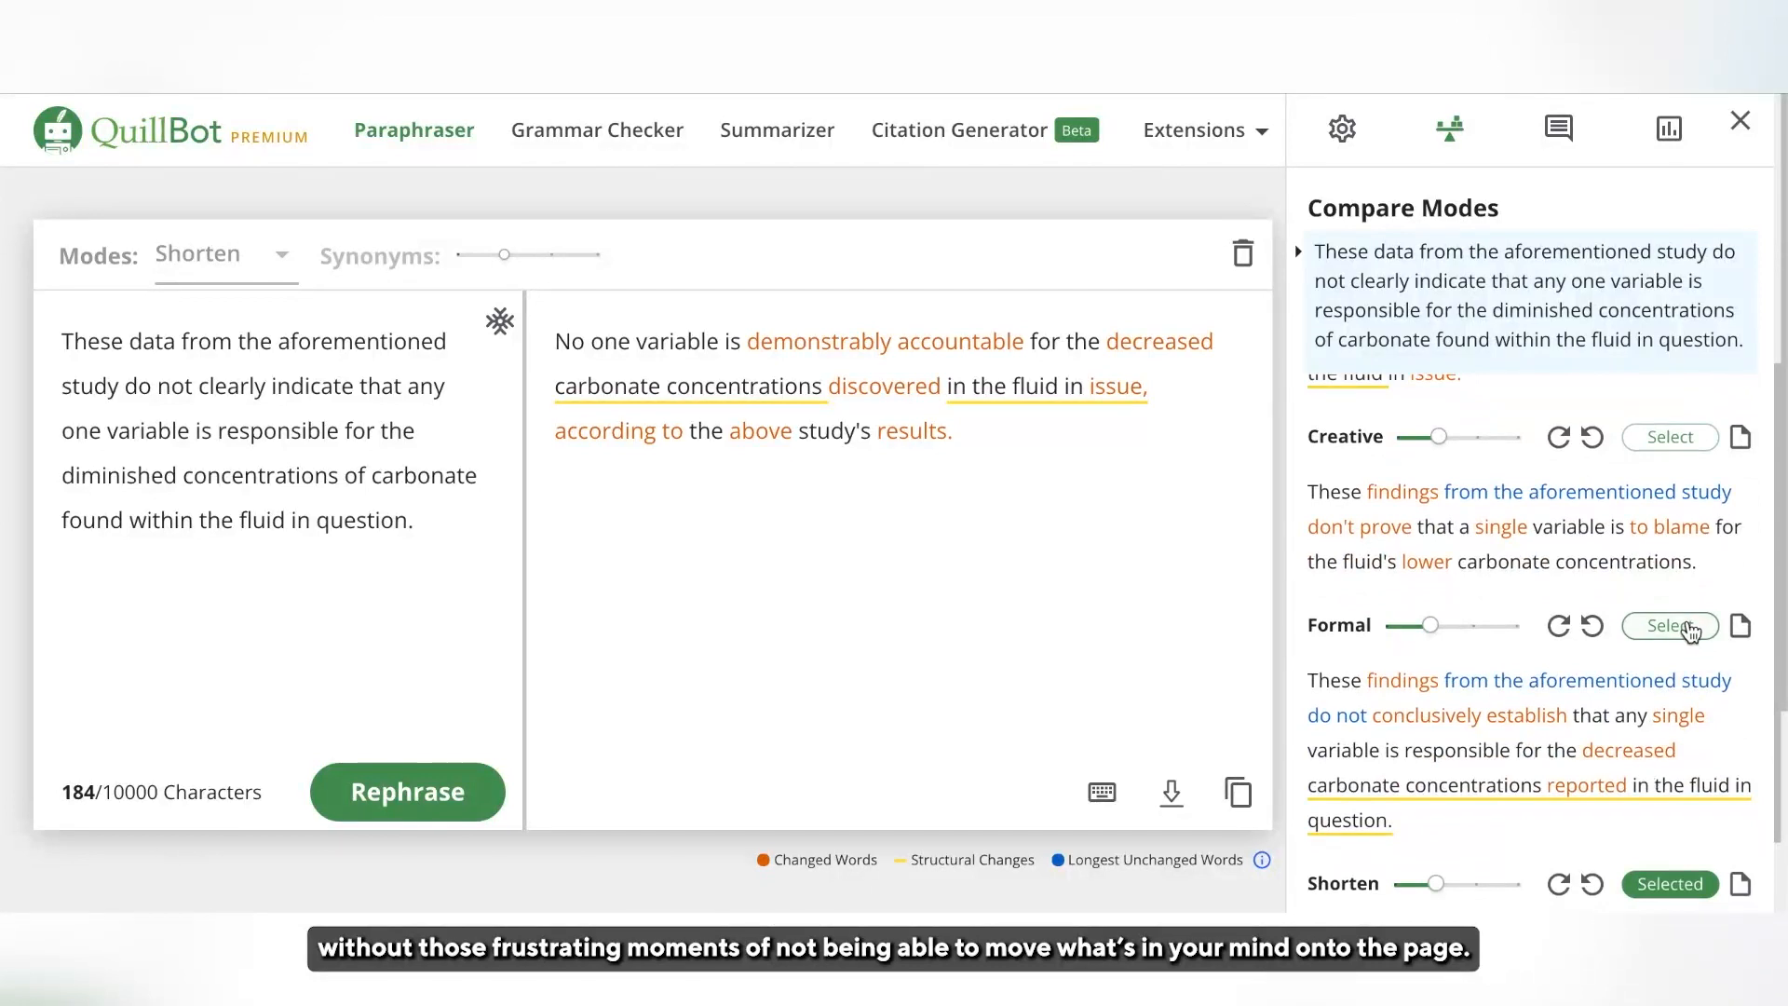
pyautogui.click(1689, 630)
# Step: Open the alternatives for "conclusively" in the Formal paraphrase
pyautogui.click(607, 386)
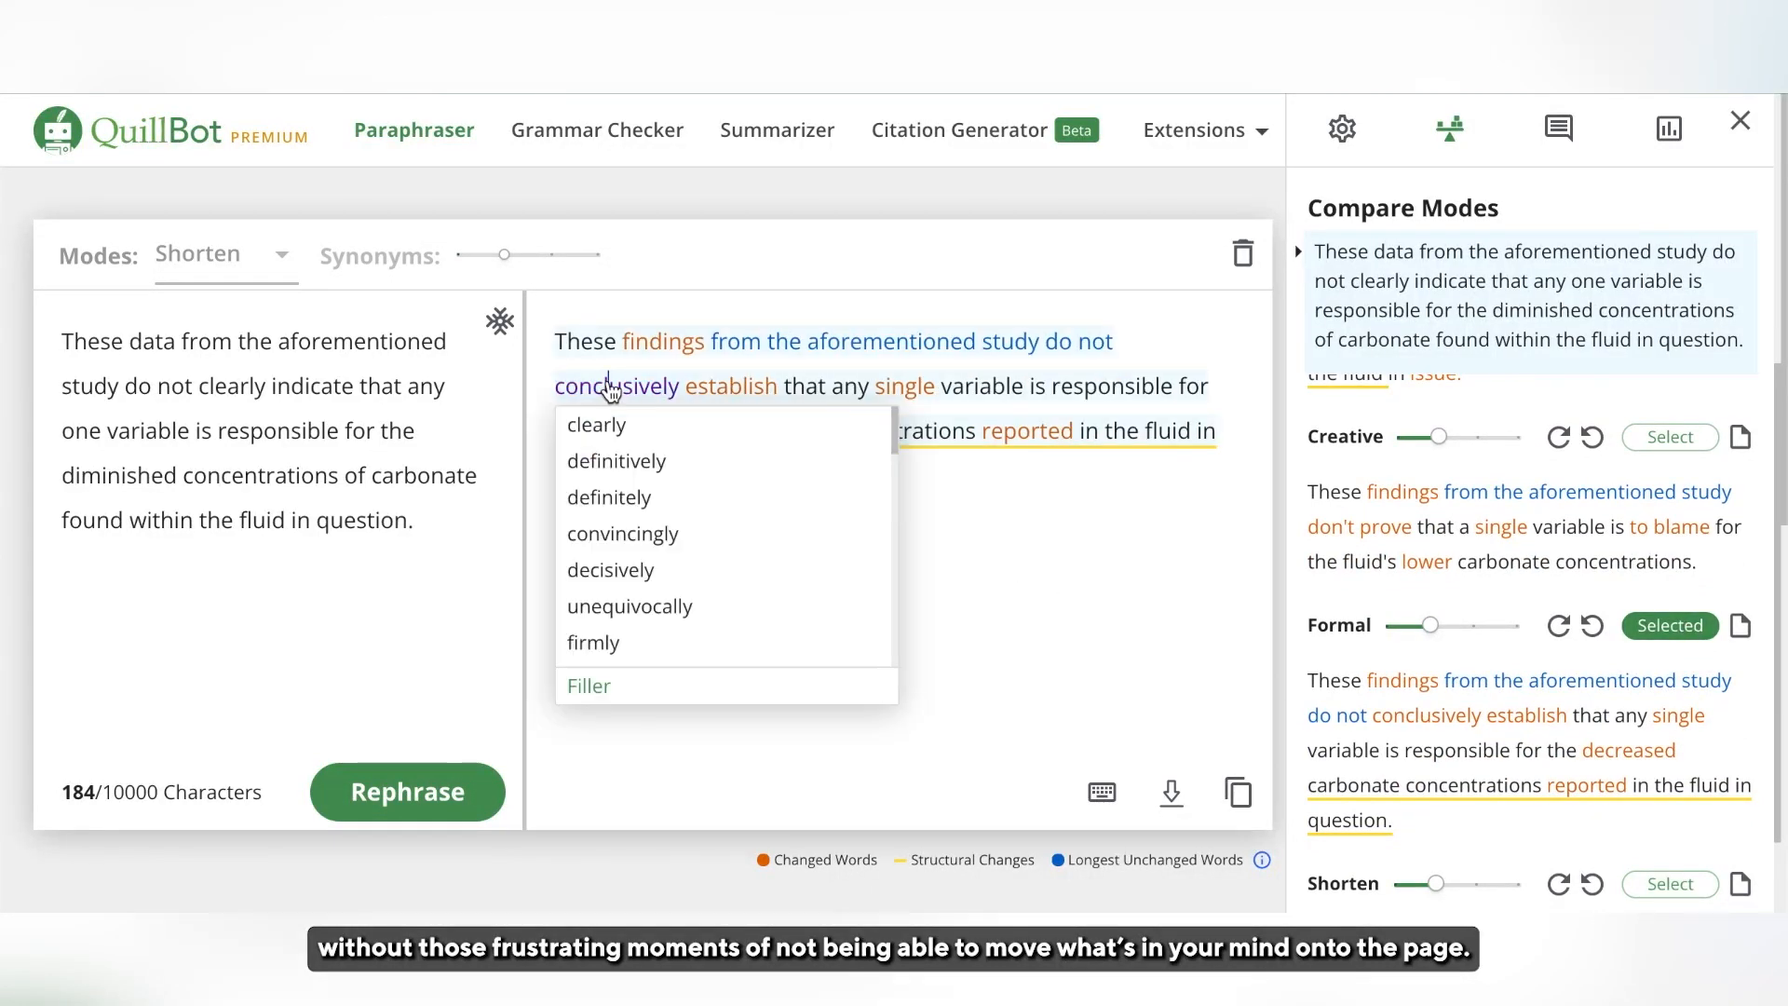